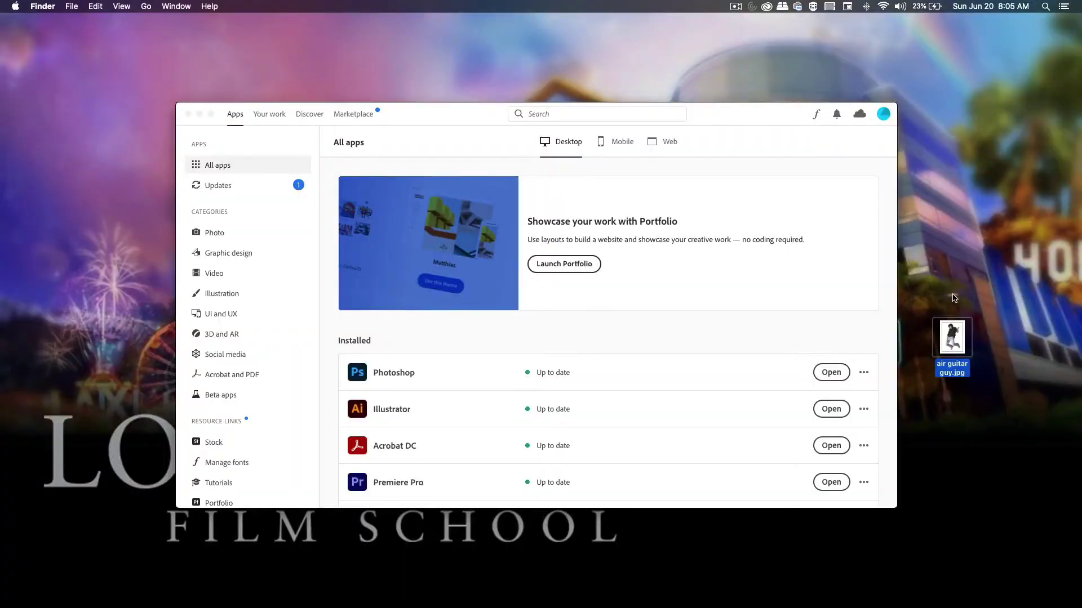
Step: Show Creative Cloud's empty Cloud documents page and try adding the JPG, which is rejected
left_click(766, 7)
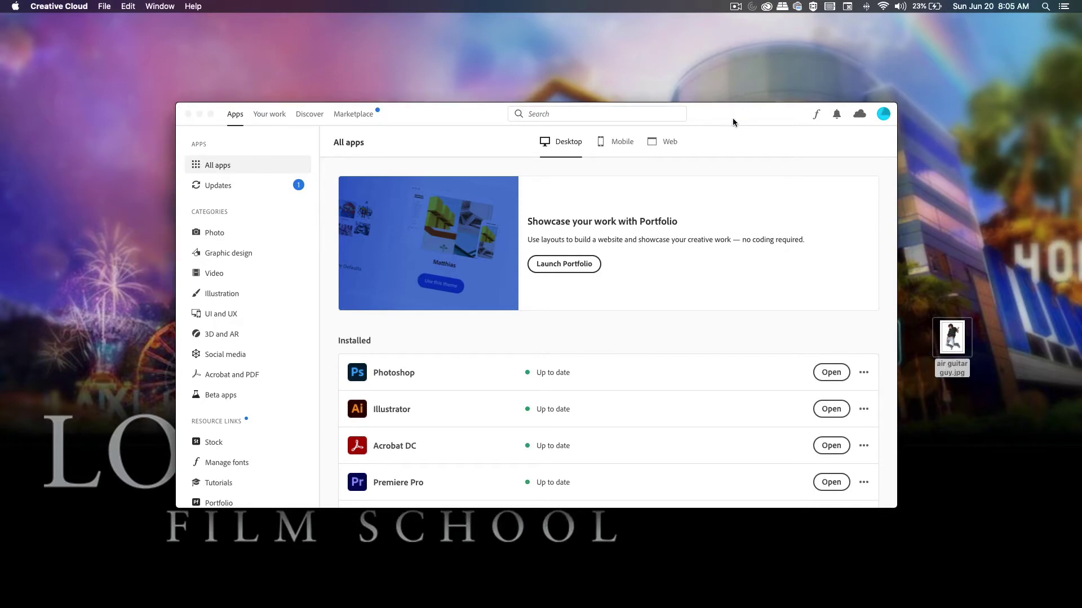
left_click_drag(737, 116, 731, 127)
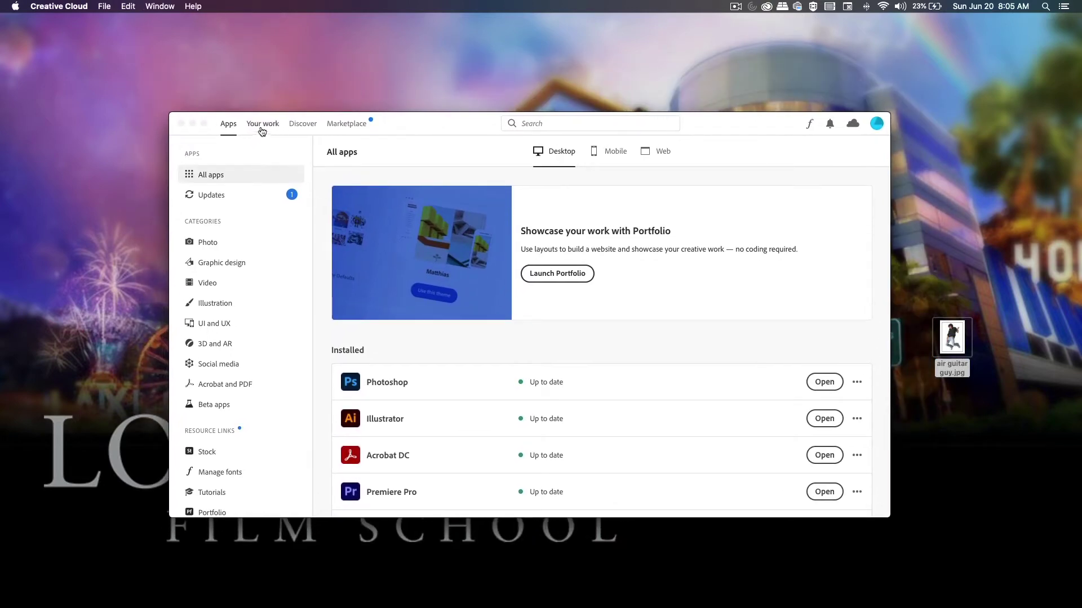
left_click(262, 122)
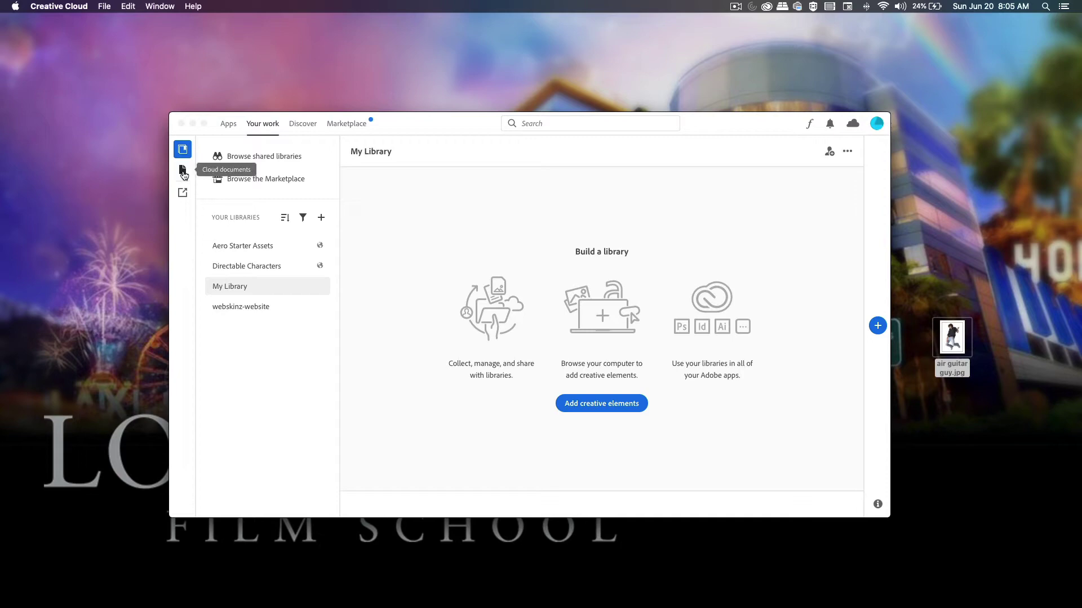
left_click(183, 171)
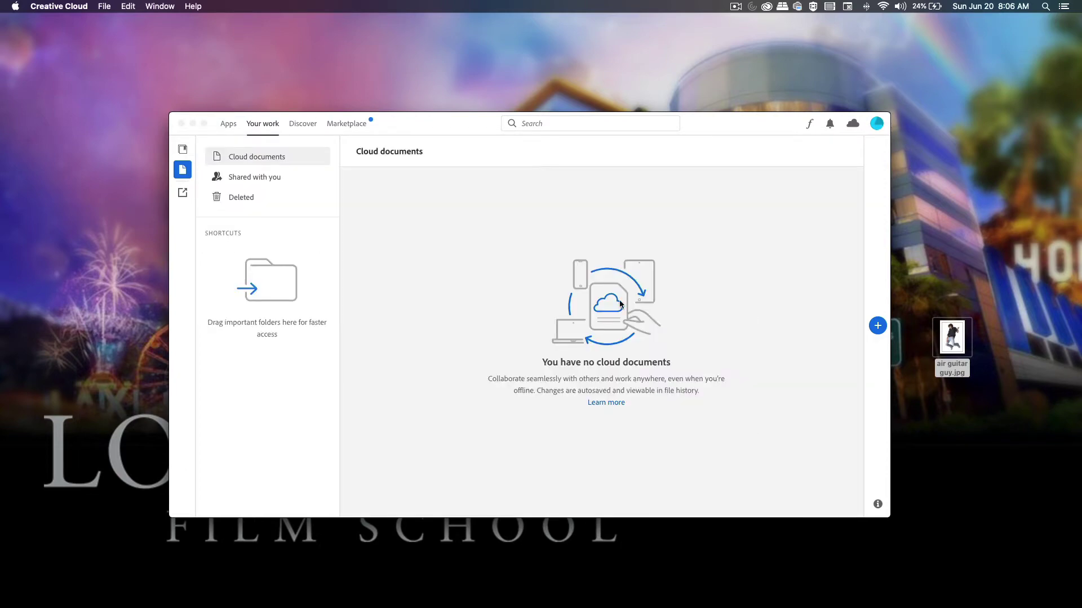
mouse_move(952, 338)
left_mouse_down()
mouse_move(543, 269)
mouse_move(510, 280)
left_mouse_up()
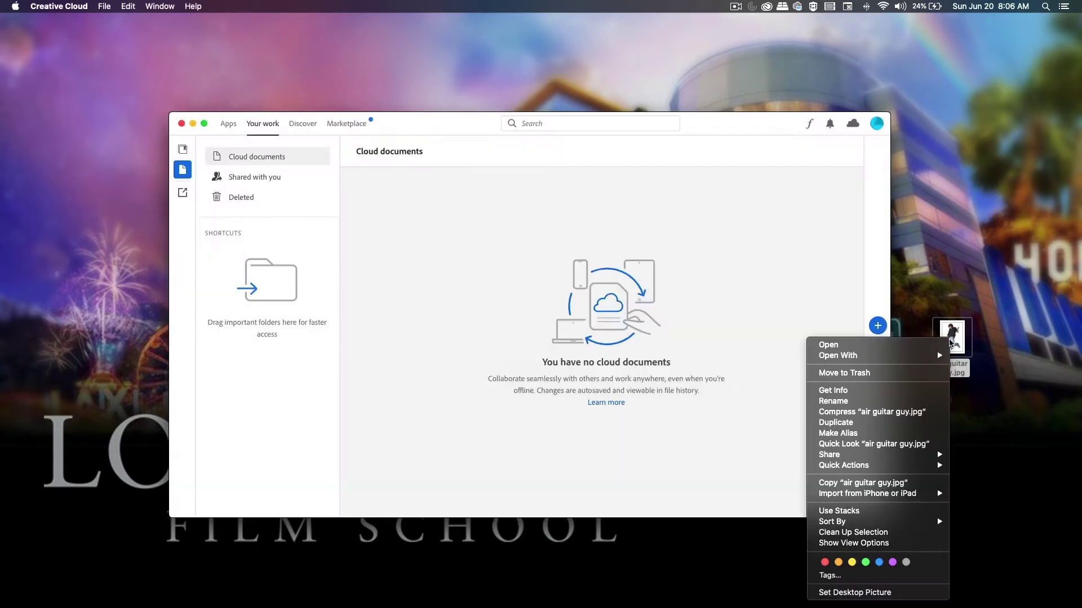
Step: Open the air guitar guy photo in Photoshop 2021 and save it as air guitar guy.psd
left_click(753, 382)
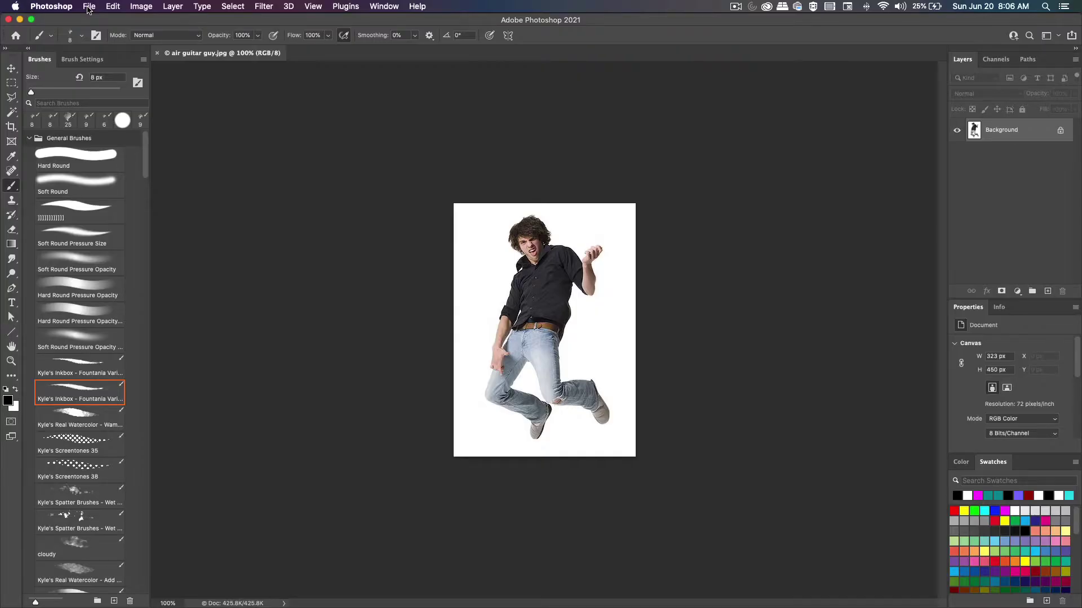
left_click(89, 6)
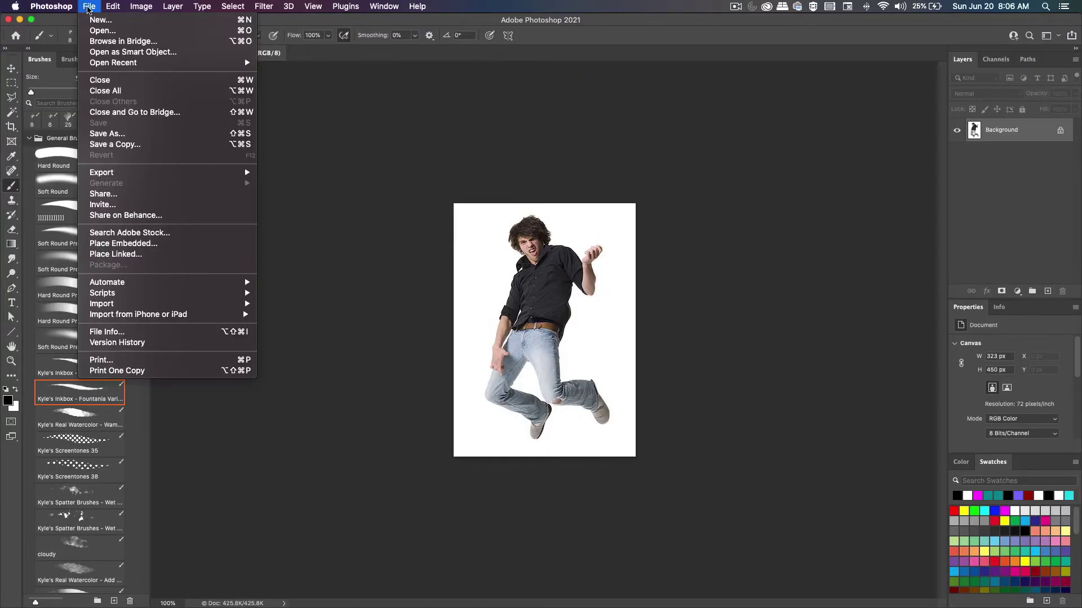
left_click(107, 134)
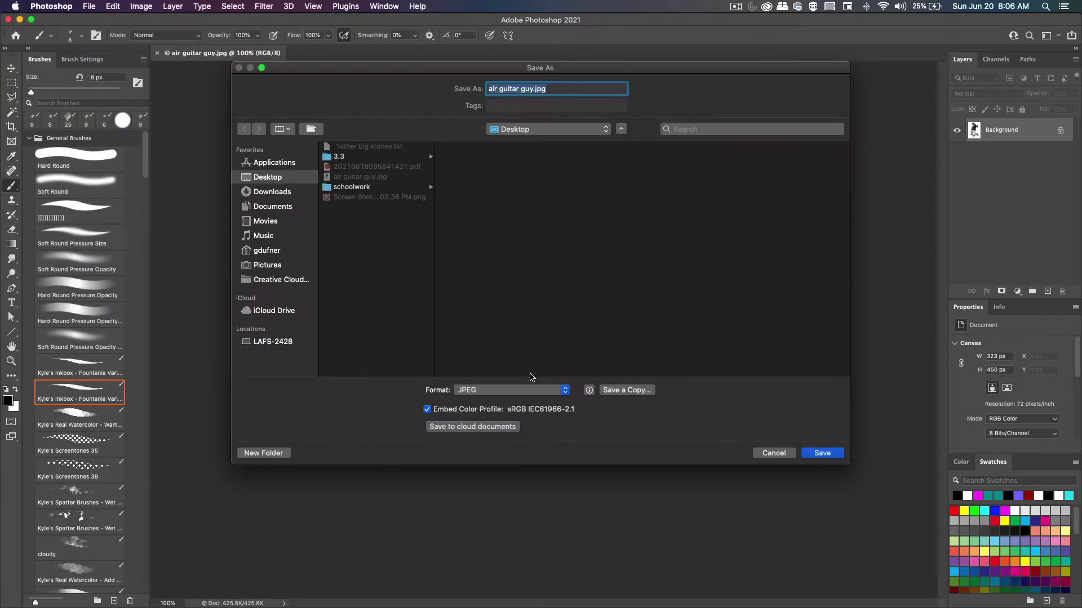
left_click(526, 390)
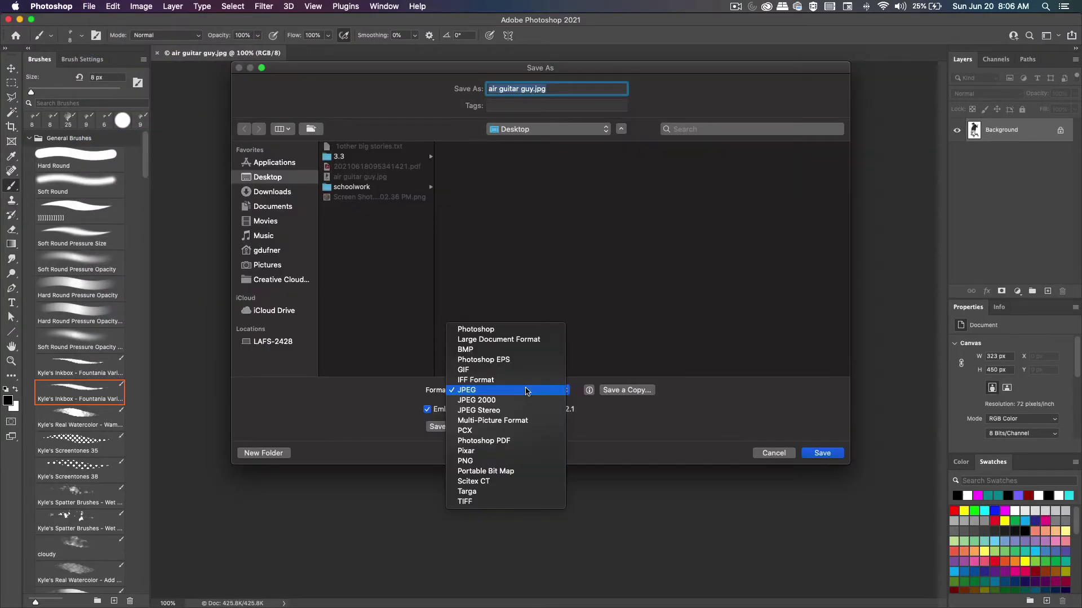
left_click(517, 333)
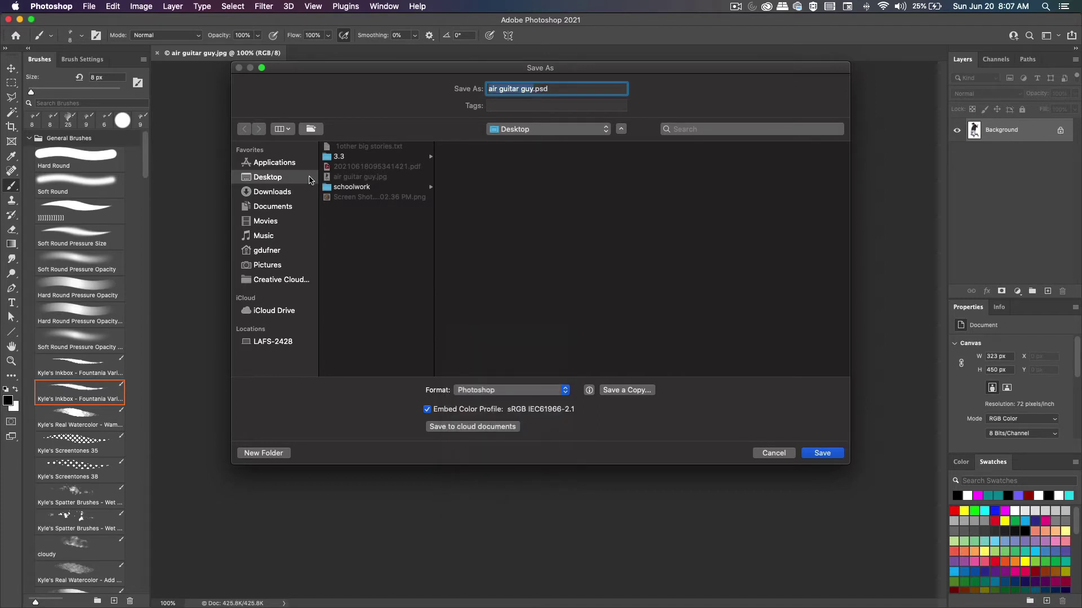
left_click(822, 453)
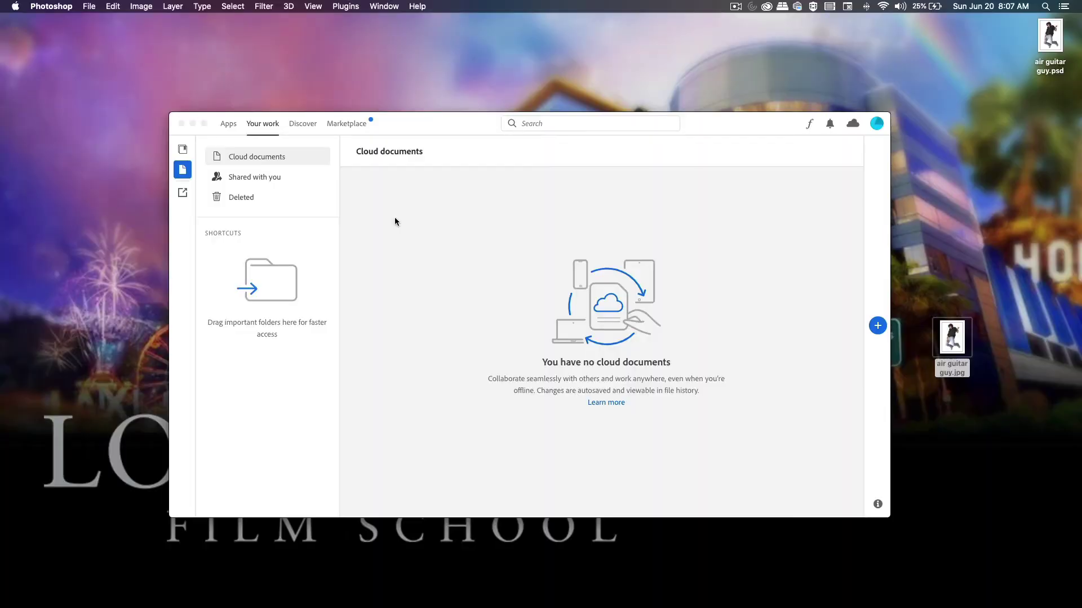
Step: Move the air guitar guy.psd desktop icon next to the original jpg icon
mouse_move(1049, 42)
left_mouse_down()
mouse_move(996, 334)
mouse_move(700, 330)
left_mouse_up()
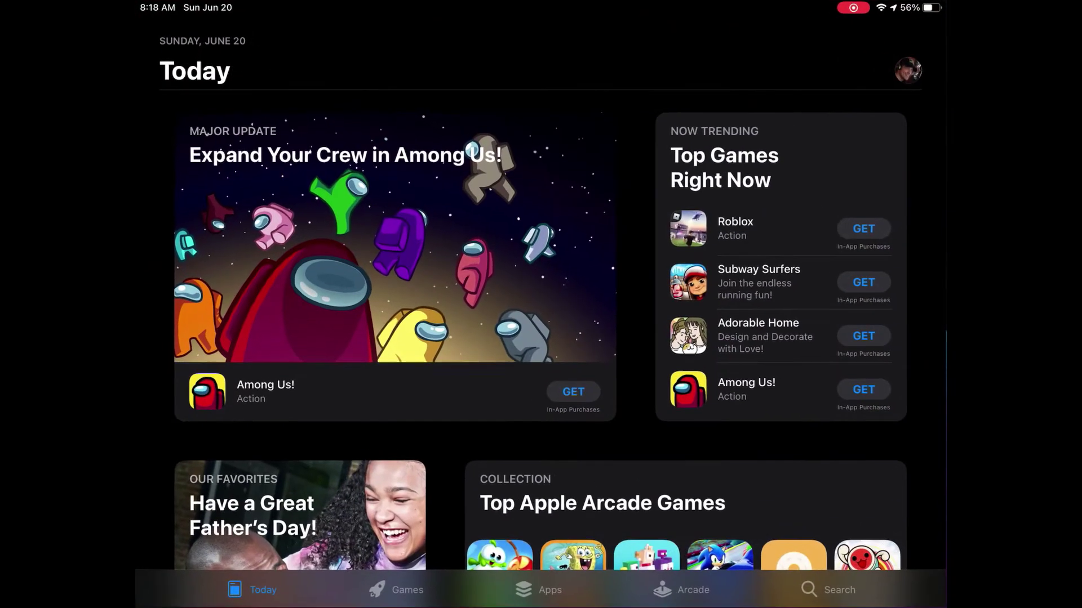
Step: Search the App Store for 'Creative cloud app' and open Adobe Creative Cloud
left_click(828, 589)
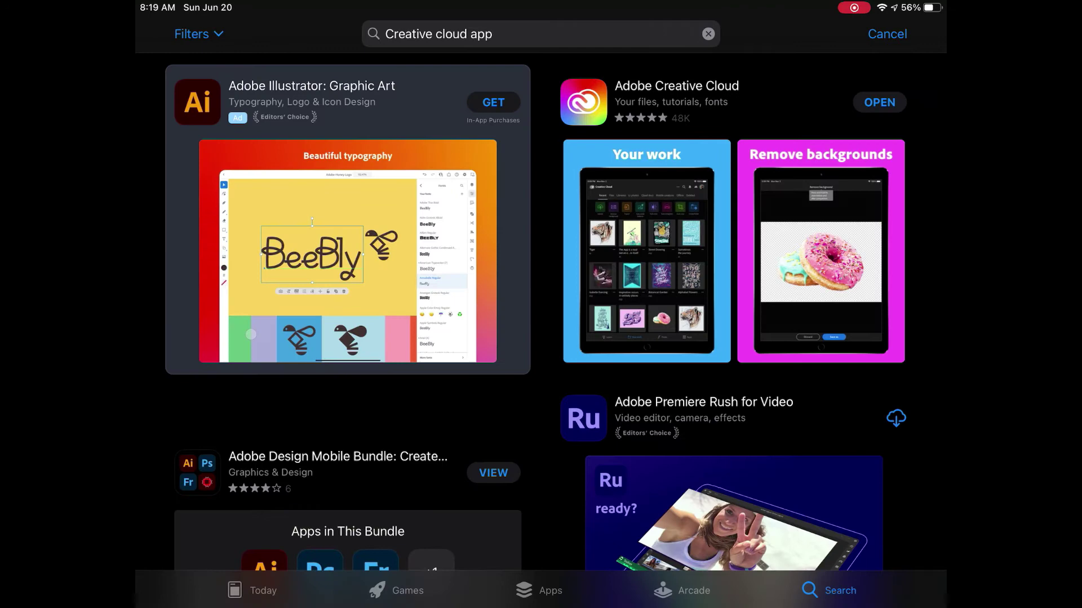
left_click(879, 102)
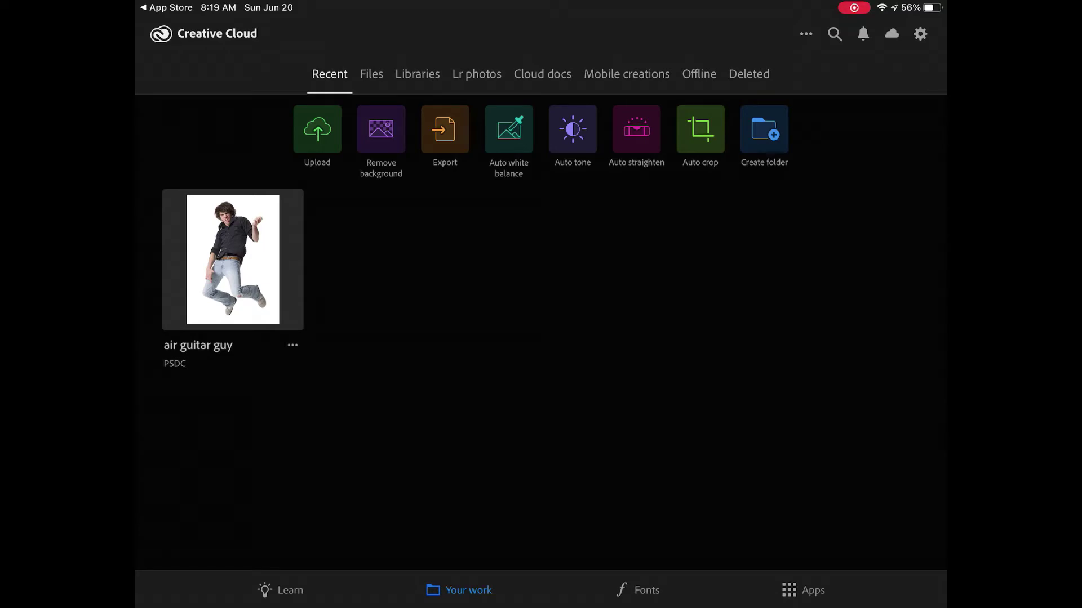
Step: Show Creative Cloud's Apps page, listing Photoshop and Lightroom as installed
left_click(803, 590)
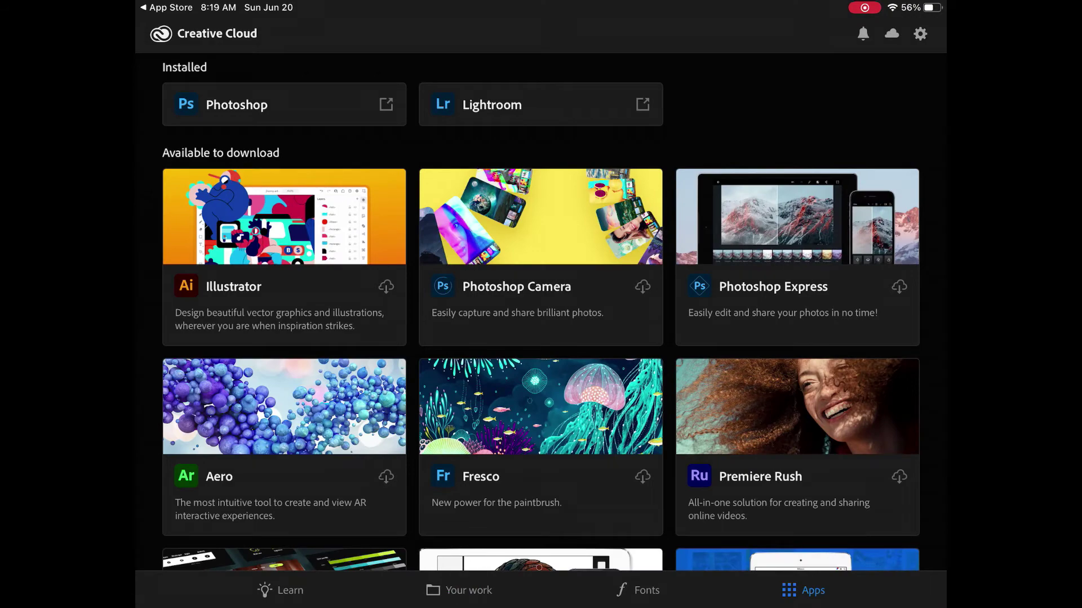
Step: Launch Photoshop from the first home screen page and open the air guitar guy document
key("super+h")
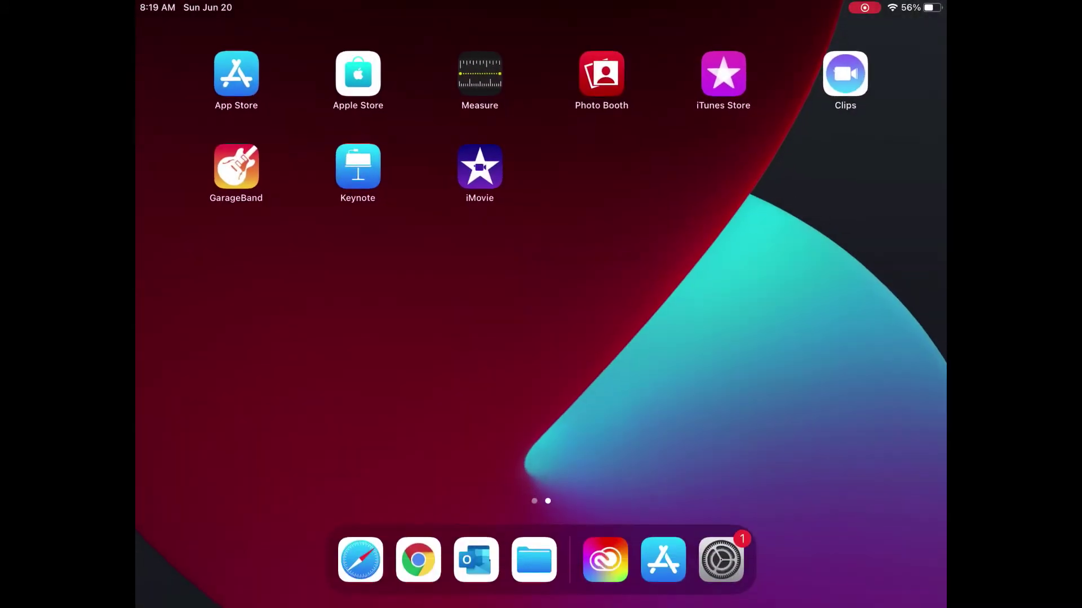
left_click_drag(338, 304, 761, 304)
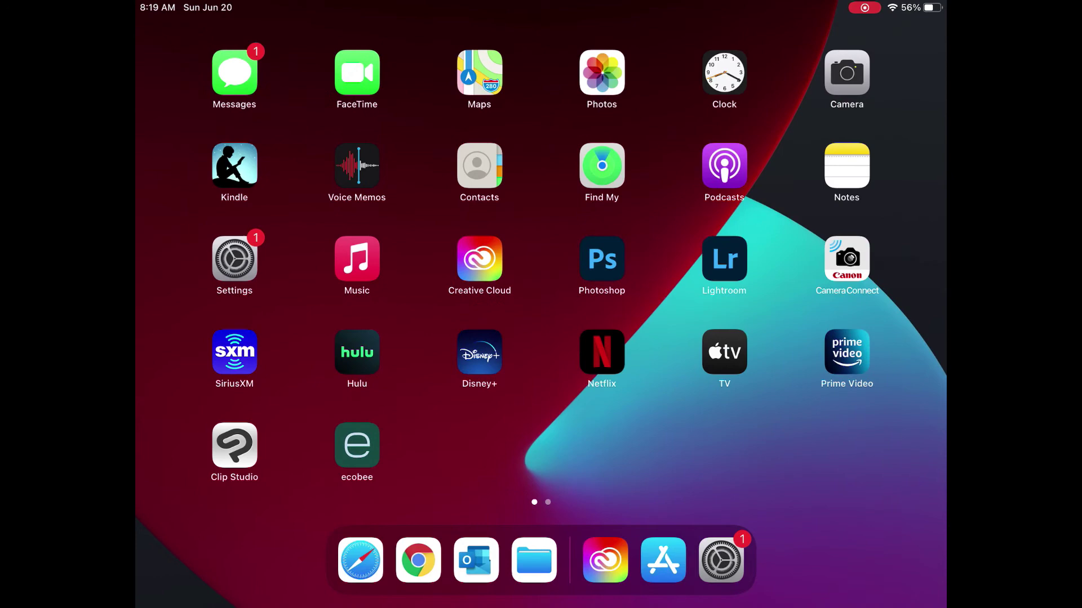
left_click(601, 260)
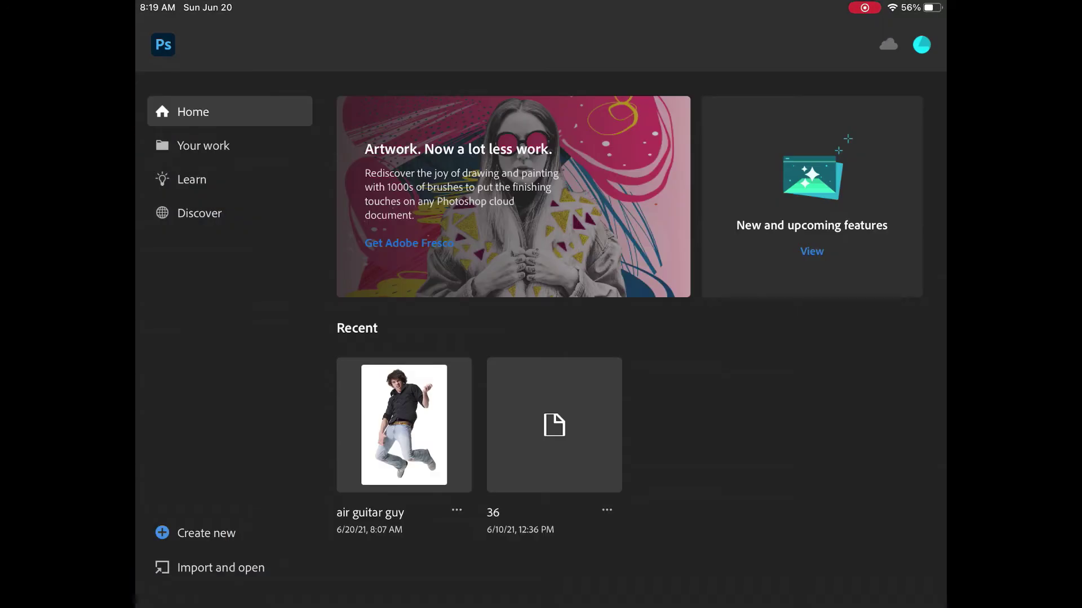
left_click(404, 425)
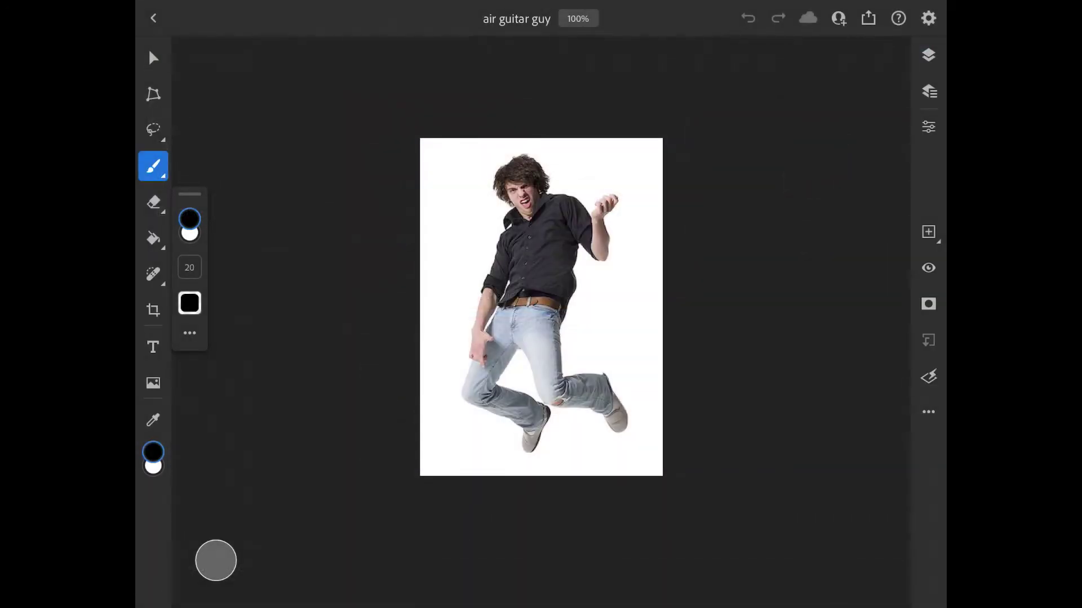
Step: Add a new empty Layer 1 above the Background layer
left_click(928, 91)
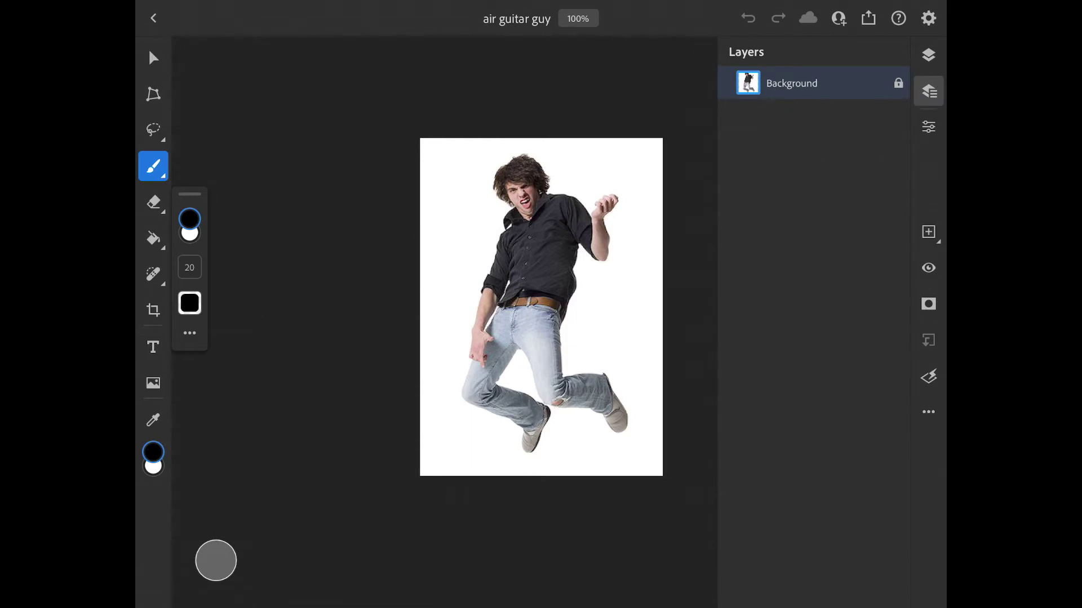
left_click(927, 232)
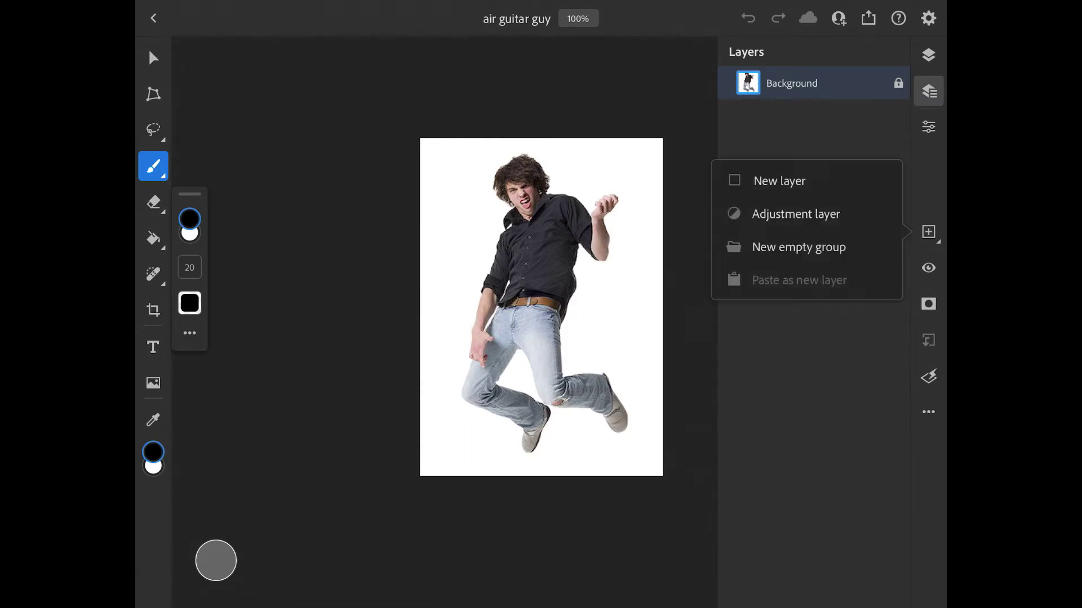
left_click(779, 181)
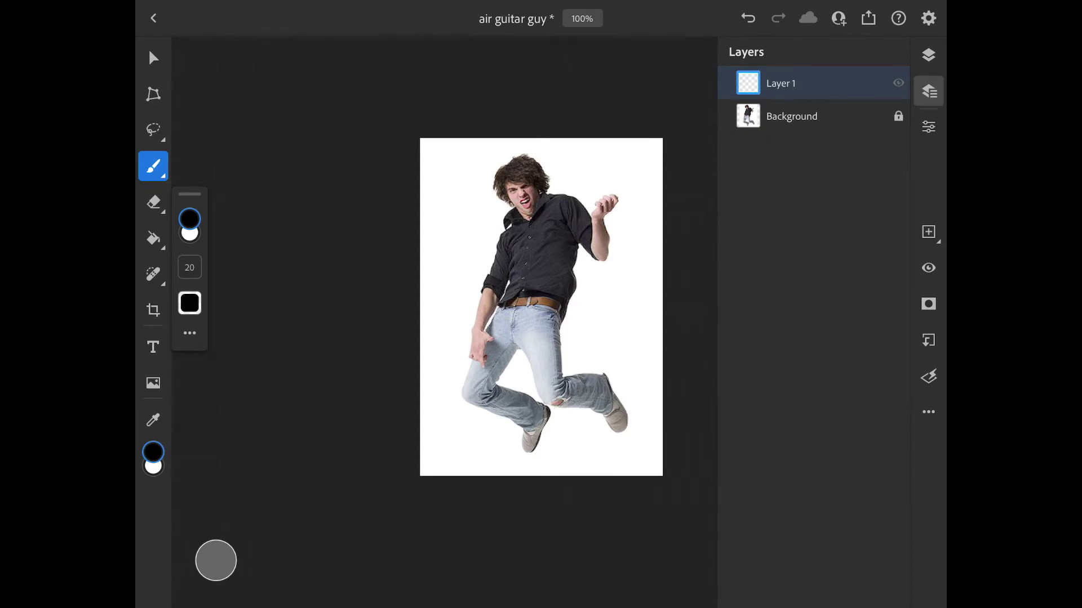
Step: Fill Layer 1 with solid white using the Paint Bucket
left_click(153, 239)
left_click(153, 239)
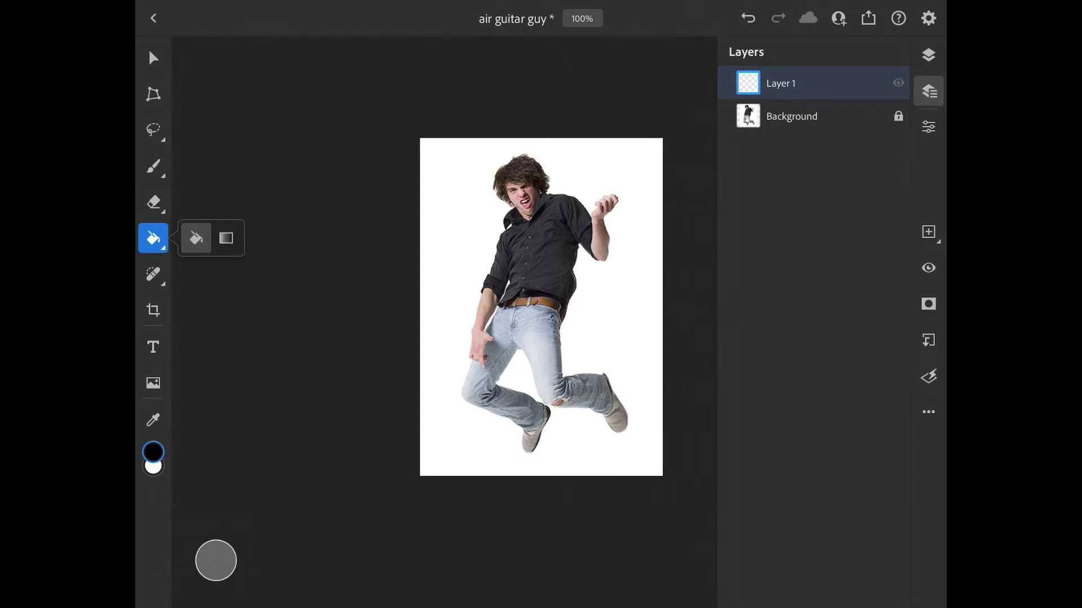
left_click(196, 239)
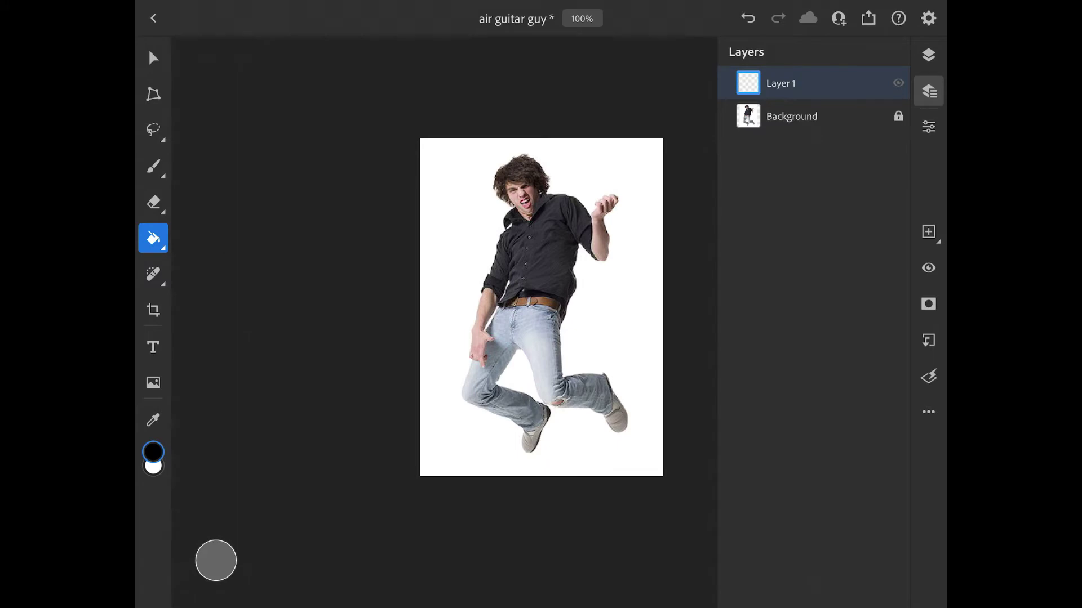
left_click(154, 458)
left_click(541, 304)
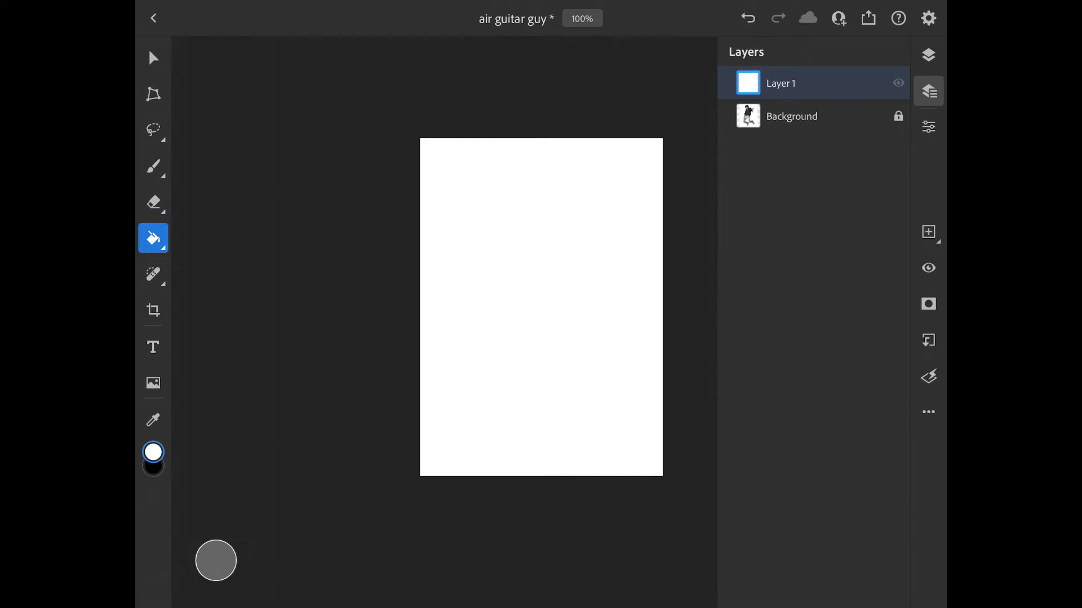
Step: Set Layer 1's opacity to 69% in its layer properties
left_click(928, 127)
left_click(927, 127)
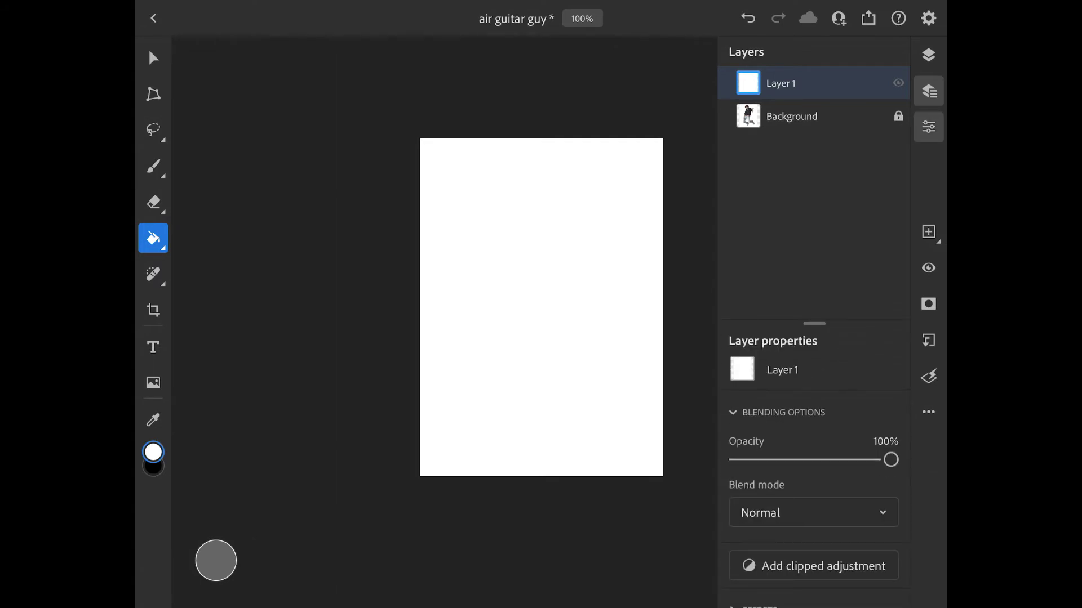
left_click_drag(890, 460, 843, 460)
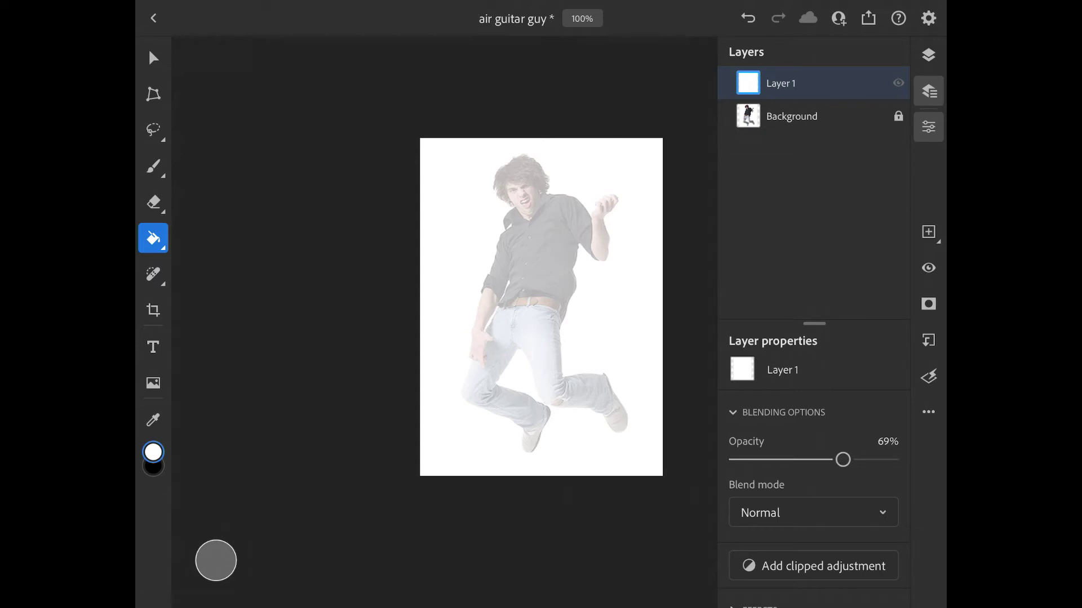
left_click(928, 127)
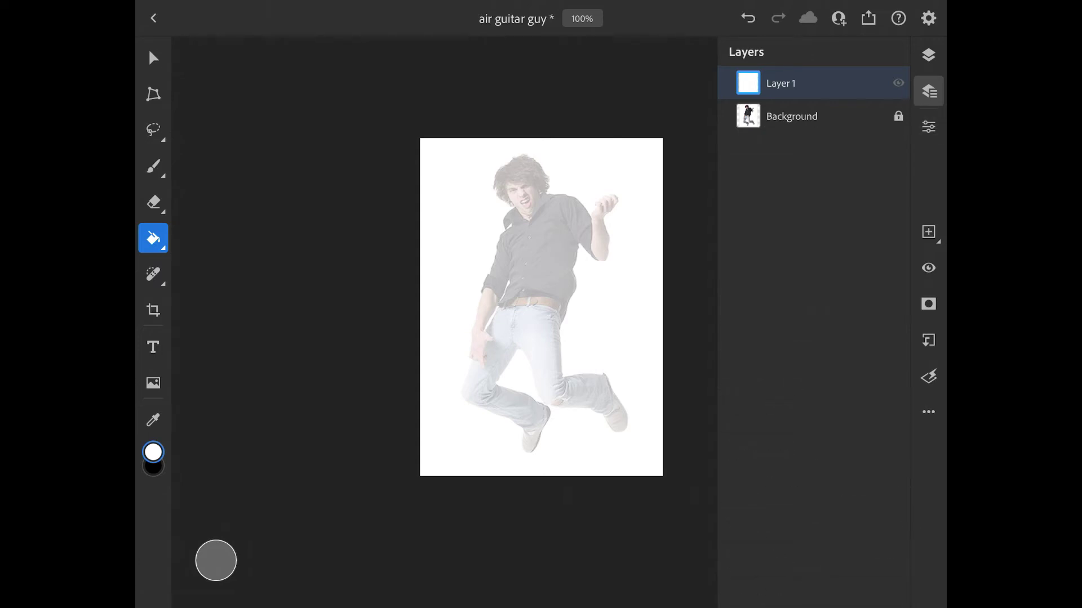
Step: Create an empty Layer 2 above the faded white Layer 1
left_click(928, 233)
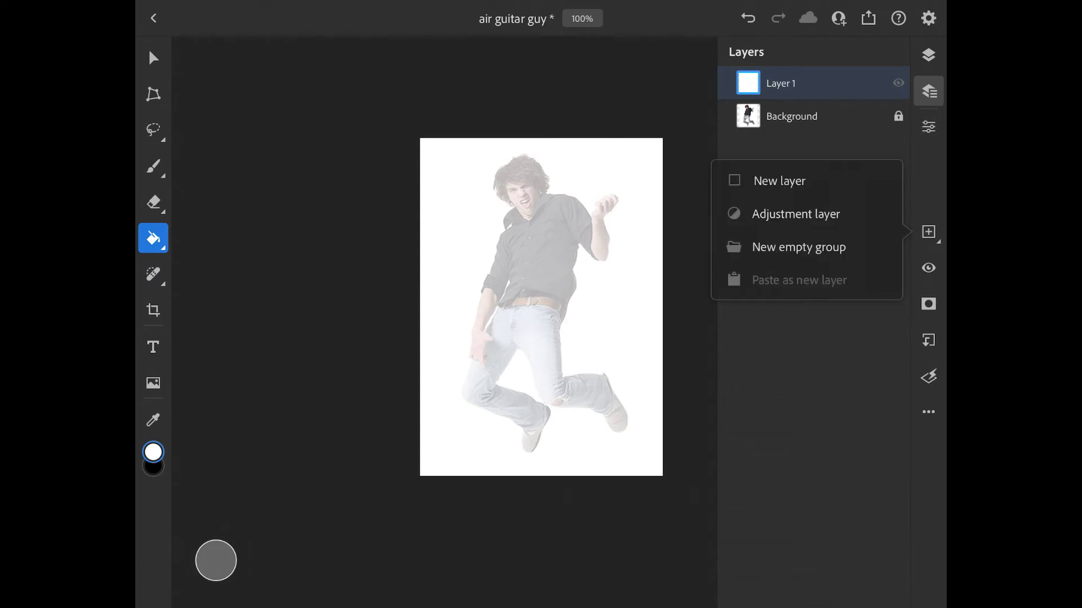
left_click(779, 181)
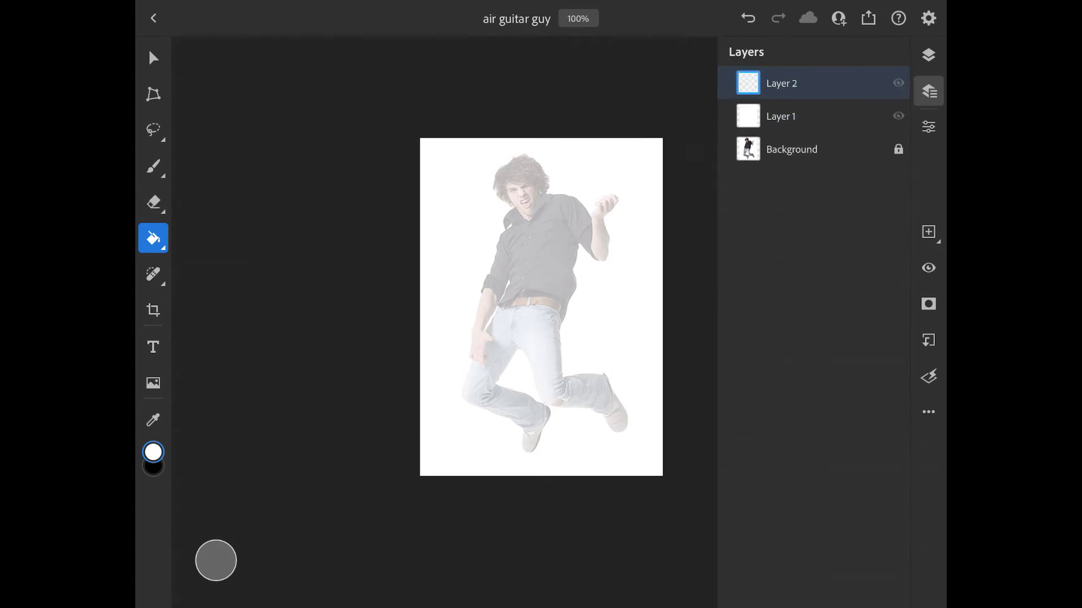
Step: Select the Brush tool with black paint, size 20 and 100% opacity
left_click(153, 166)
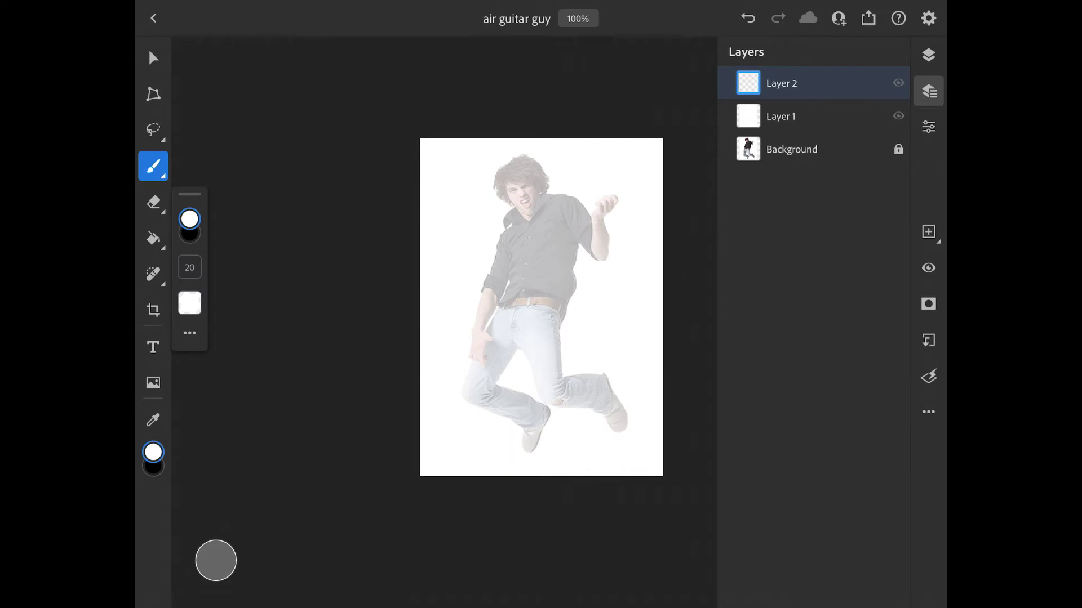
left_click(190, 226)
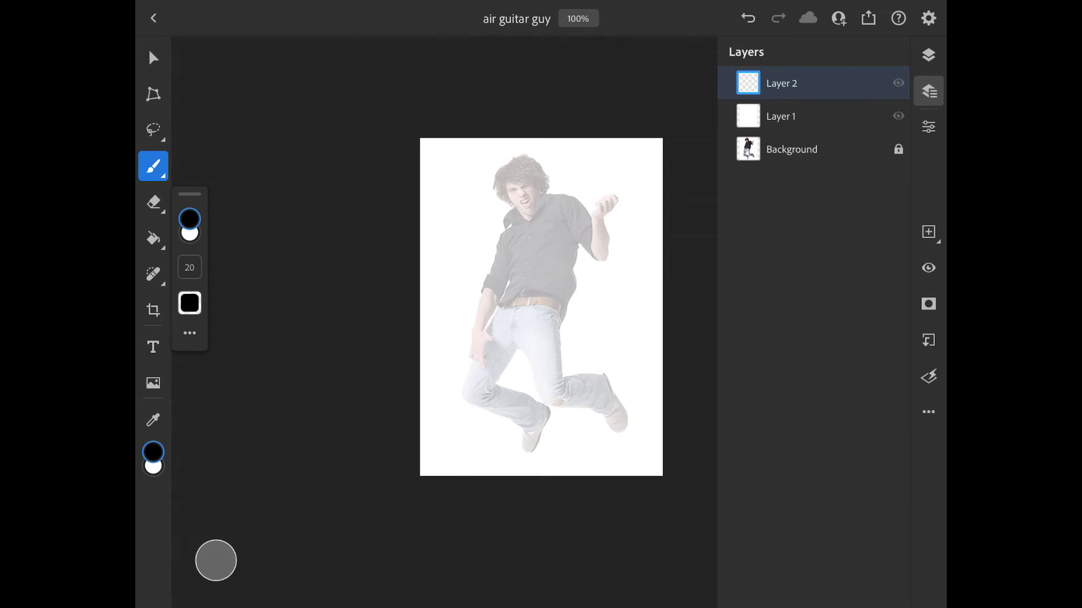
left_click(190, 268)
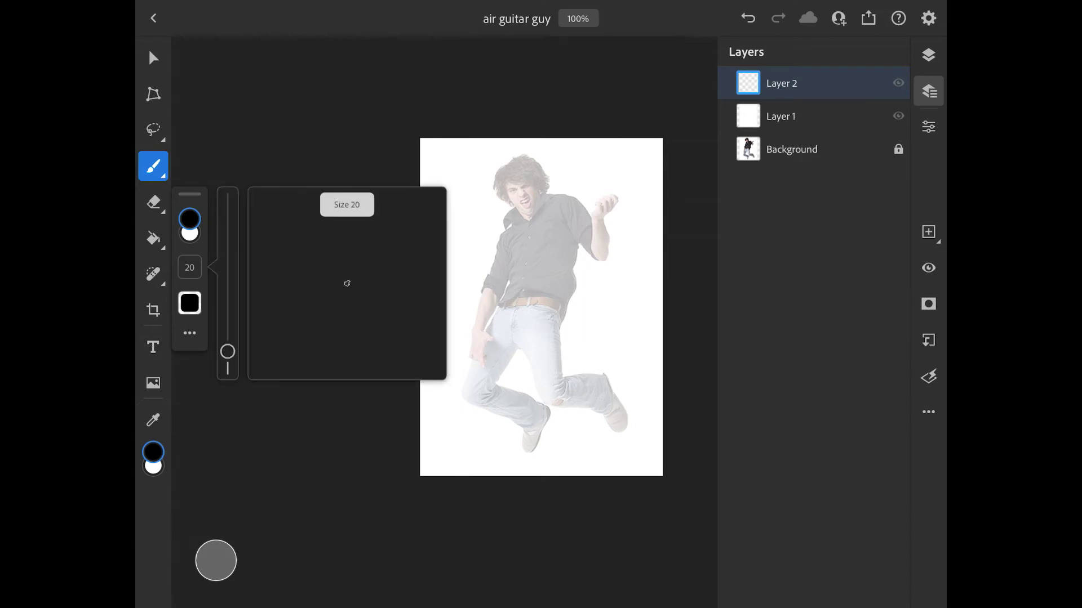
left_click(541, 523)
left_click(189, 305)
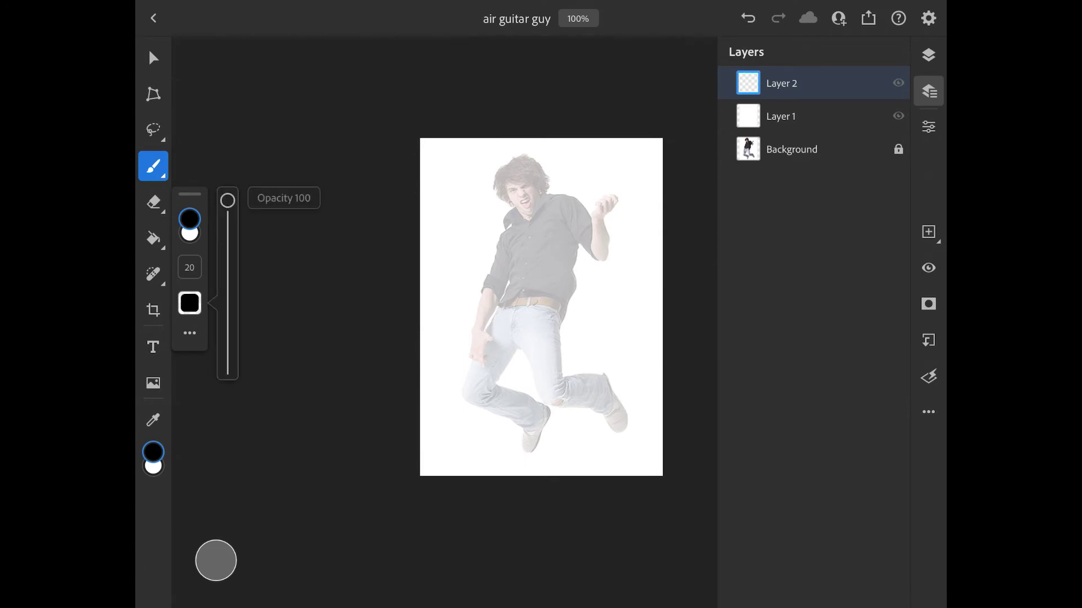
left_click(541, 524)
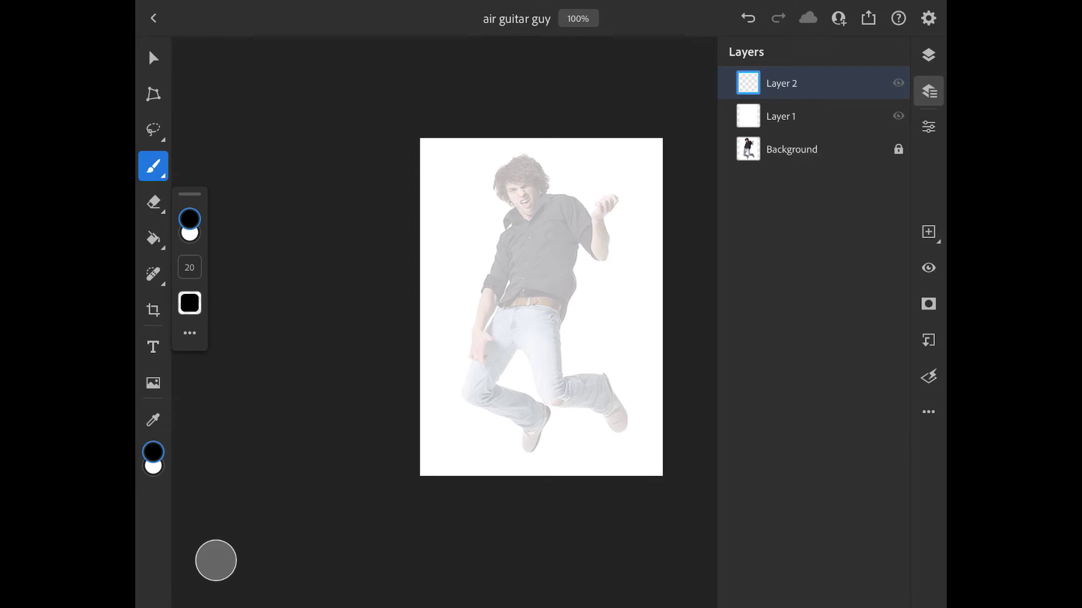
Step: Review the brush settings and choose the Rough Inker brush
left_click(189, 334)
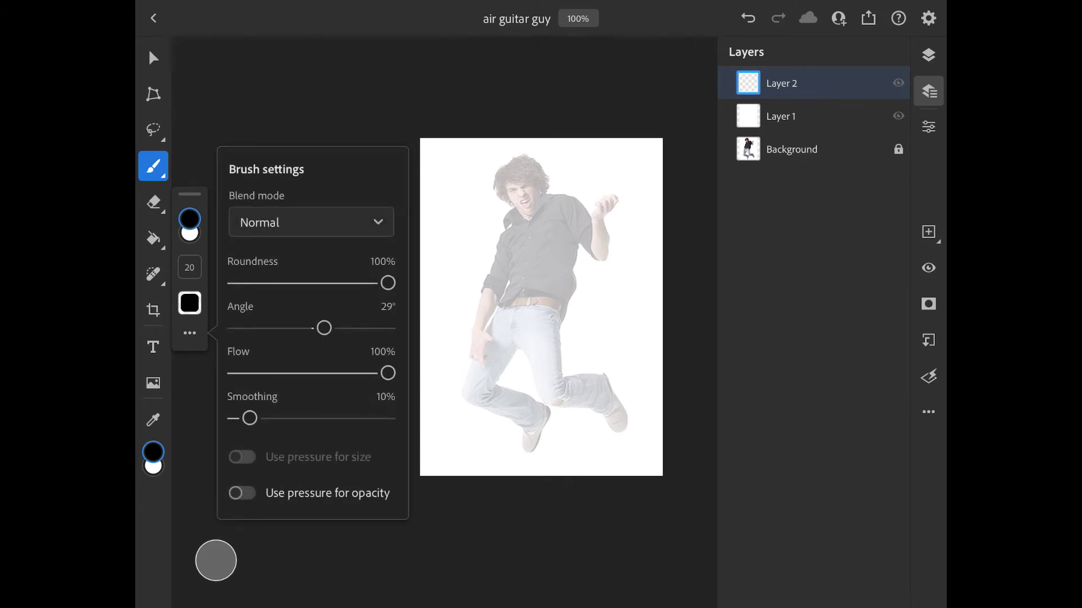
left_click(542, 524)
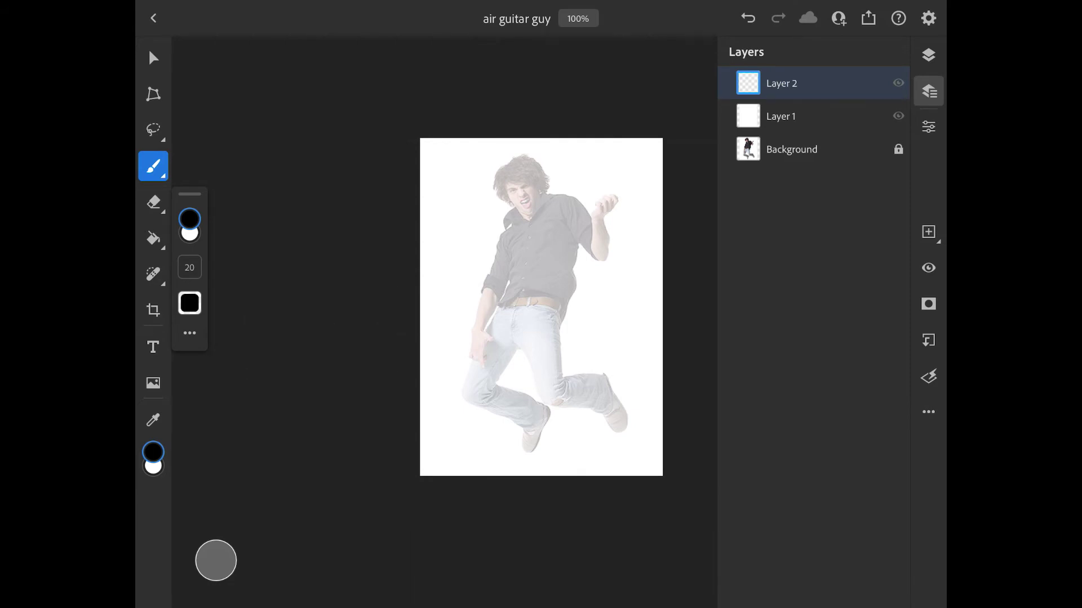
left_click(153, 166)
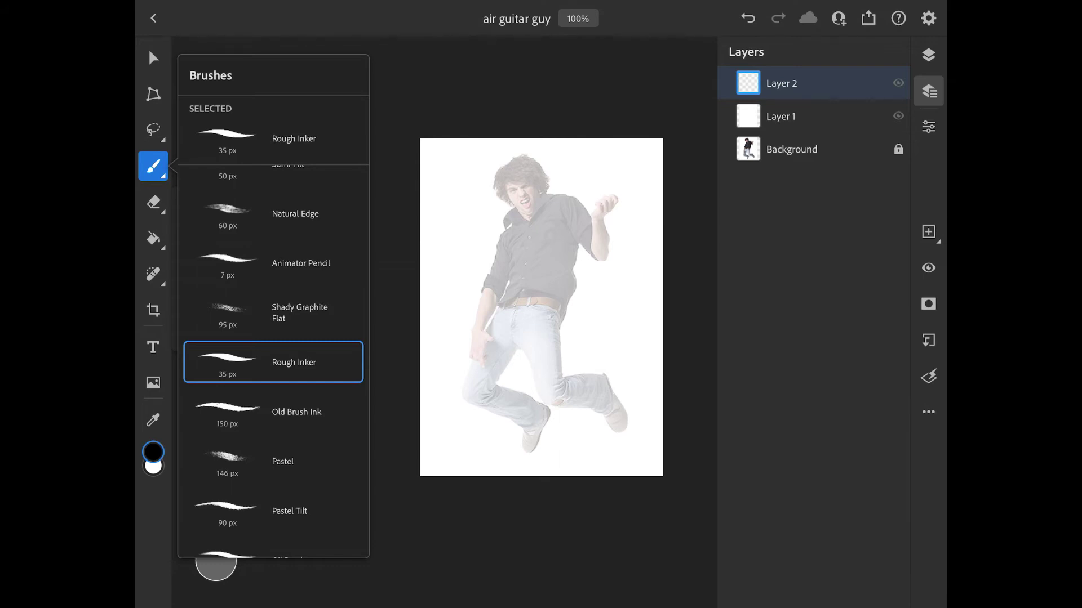
left_click(540, 524)
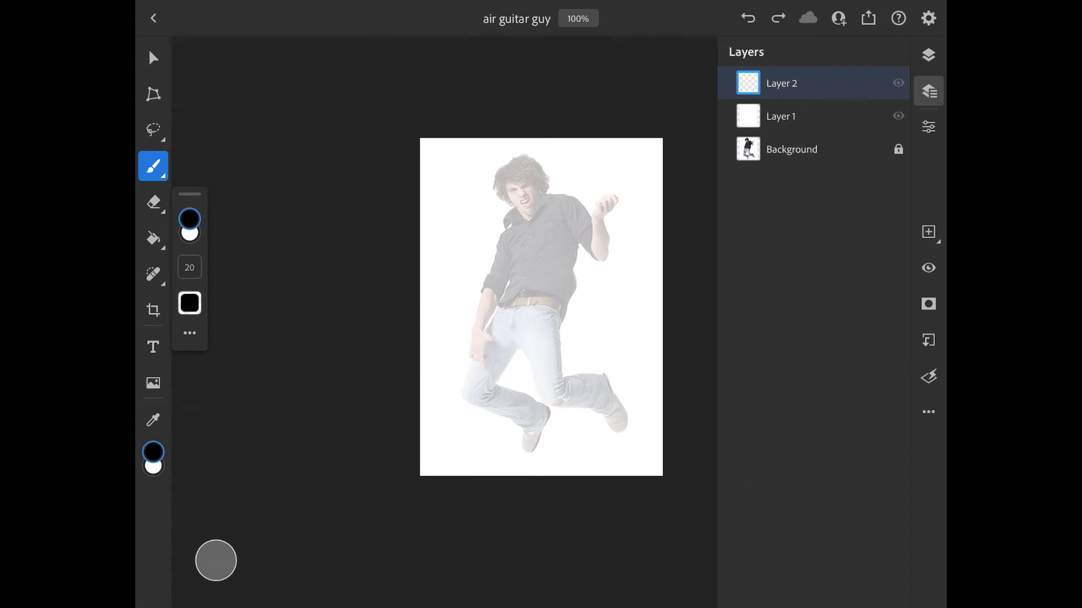
scroll(541, 304, "up", 8)
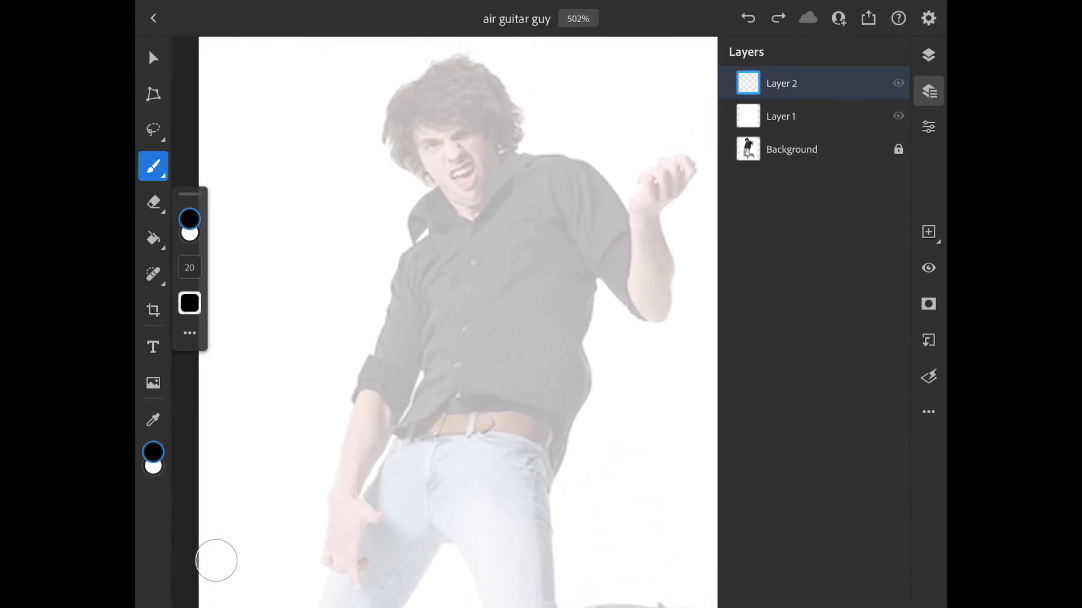
scroll(461, 338, "up", 1)
Step: Ink the hair, face, eyes, mouth, left arm, left hand and sleeve stripes
left_click_drag(448, 97, 387, 199)
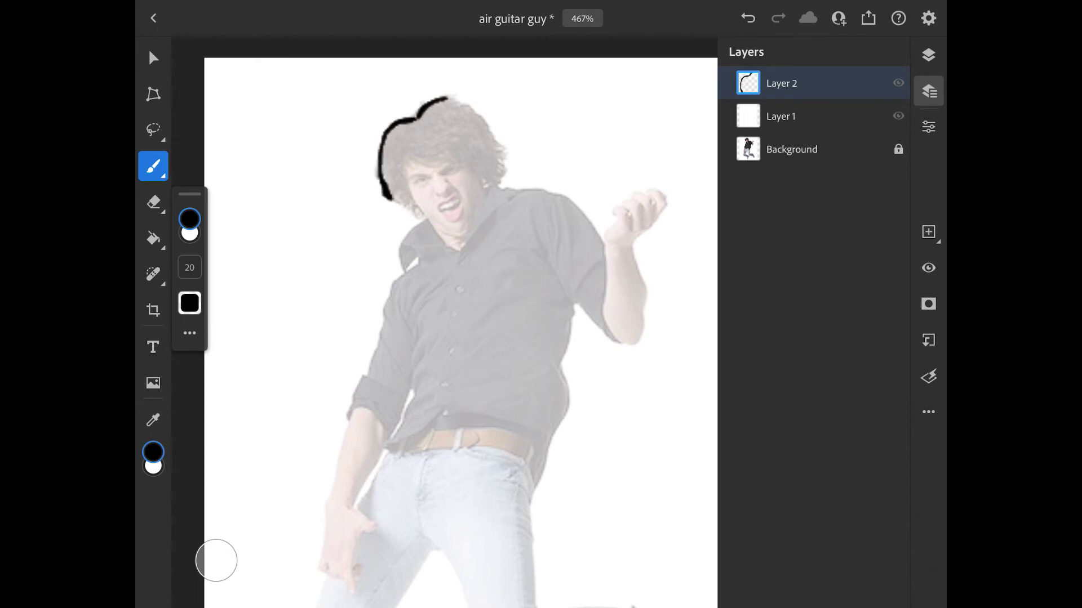
mouse_move(390, 195)
left_mouse_down()
mouse_move(423, 206)
mouse_move(487, 181)
left_mouse_up()
left_click_drag(456, 102, 512, 178)
mouse_move(407, 165)
left_mouse_down()
mouse_move(472, 169)
mouse_move(421, 184)
left_mouse_up()
mouse_move(441, 171)
left_mouse_down()
mouse_move(453, 216)
mouse_move(398, 288)
mouse_move(339, 487)
left_mouse_up()
left_click_drag(421, 361, 405, 421)
left_click_drag(338, 486, 364, 591)
left_click_drag(372, 516, 392, 431)
mouse_move(365, 388)
left_mouse_down()
mouse_move(401, 414)
mouse_move(405, 397)
left_mouse_up()
Step: Ink the right shoulder, arm, raised hand, torso, shirt hem and button line
left_click_drag(503, 193, 600, 236)
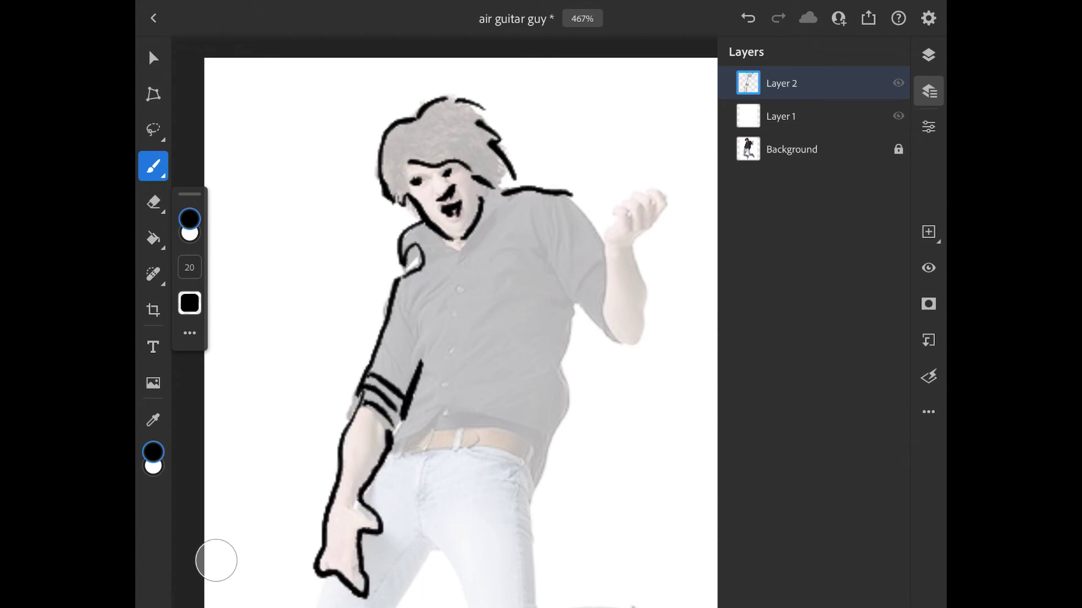
left_click_drag(555, 267, 610, 336)
left_click_drag(601, 284, 621, 343)
left_click_drag(632, 242, 649, 340)
mouse_move(605, 294)
left_mouse_down()
mouse_move(633, 203)
mouse_move(668, 211)
mouse_move(616, 252)
left_mouse_up()
mouse_move(566, 303)
left_mouse_down()
mouse_move(556, 431)
mouse_move(532, 465)
mouse_move(430, 429)
left_mouse_up()
left_click_drag(540, 473, 391, 450)
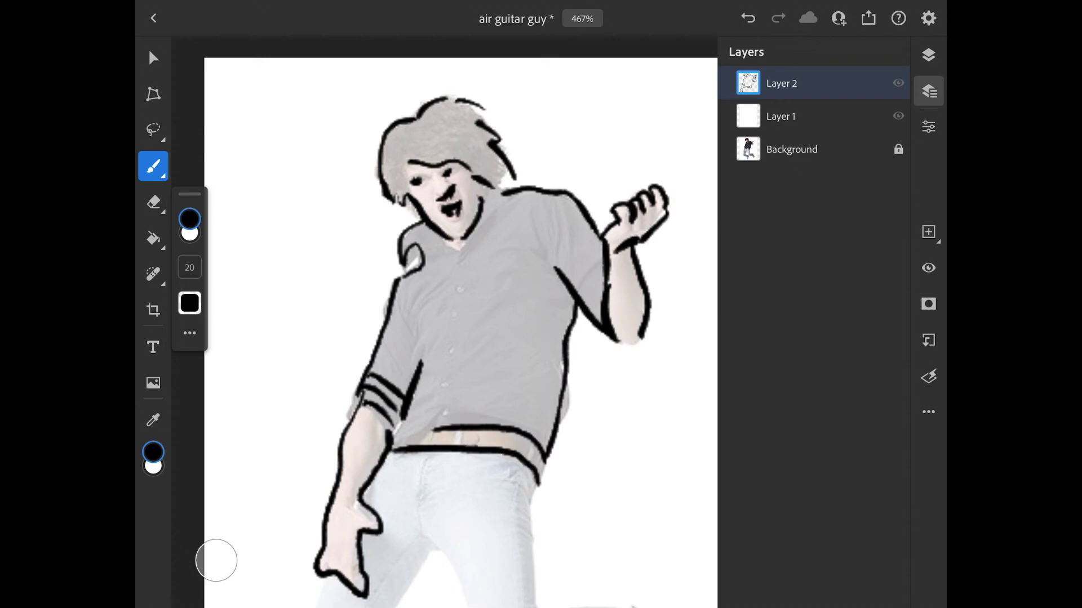
left_click_drag(458, 261, 447, 389)
left_click_drag(446, 385, 438, 419)
scroll(461, 338, "down", 5)
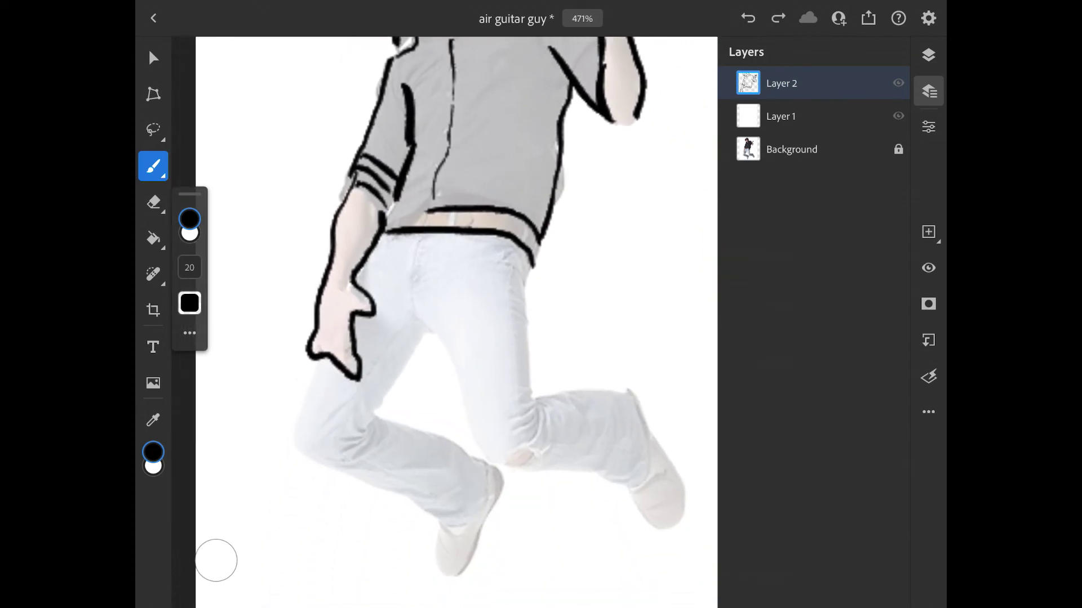
Step: Undo a stray hip stroke, then ink the leg lines, right thigh, right hem and right shoe
mouse_move(439, 280)
left_mouse_down()
mouse_move(486, 269)
mouse_move(565, 279)
mouse_move(541, 368)
left_mouse_up()
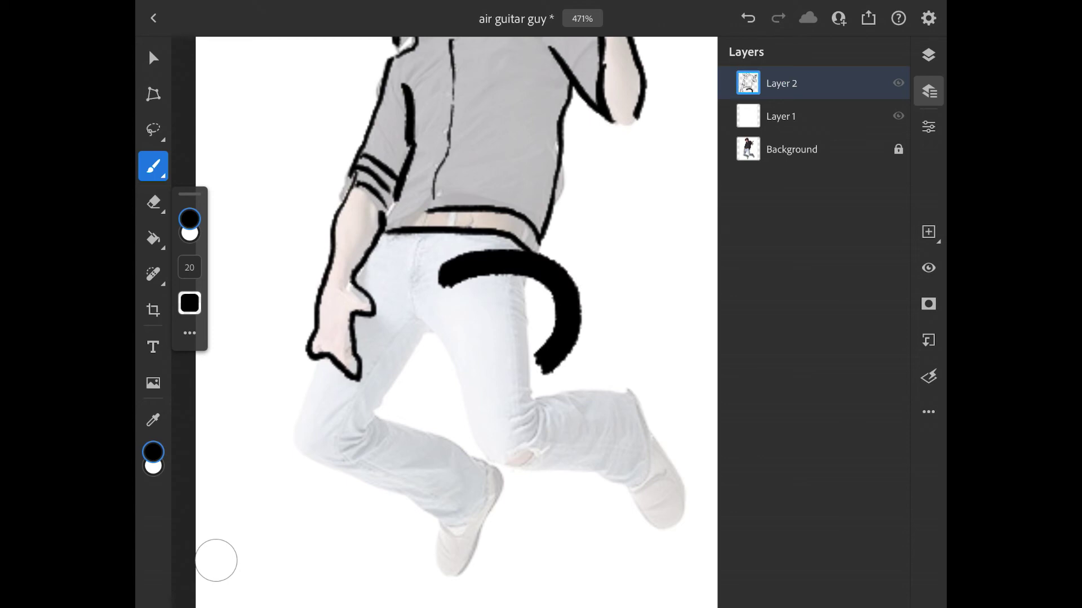
left_click(748, 18)
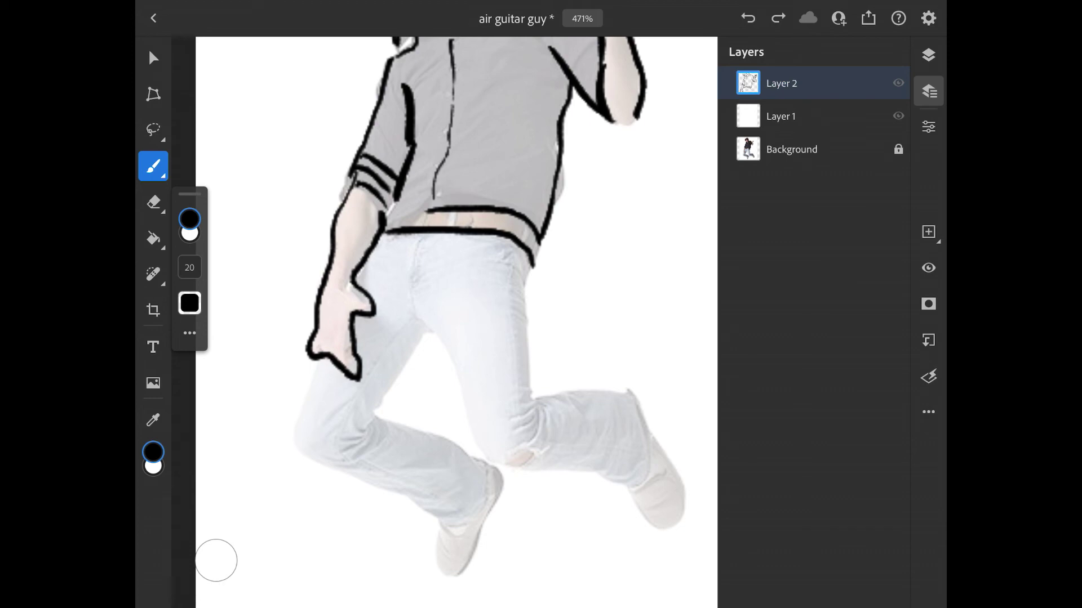
left_click_drag(422, 319, 479, 441)
left_click_drag(529, 264, 535, 409)
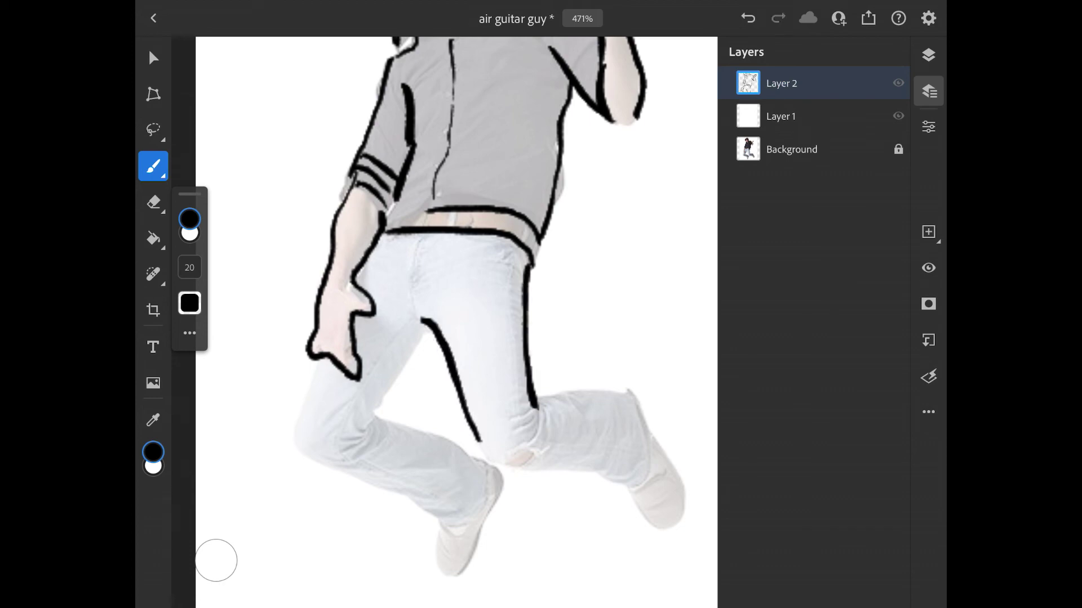
left_click_drag(479, 441, 606, 461)
mouse_move(537, 404)
left_mouse_down()
mouse_move(649, 390)
mouse_move(615, 482)
mouse_move(686, 527)
left_mouse_up()
left_click_drag(652, 437, 687, 507)
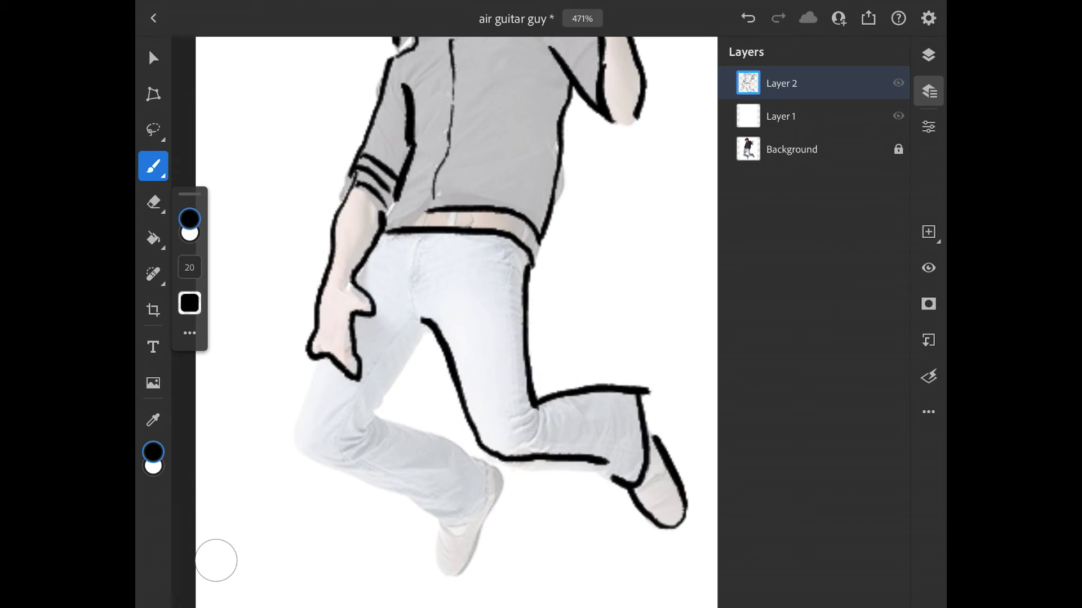
Step: Ink the left thigh, left pant hem, left shin and left shoe outlines
left_click_drag(319, 359, 298, 441)
left_click_drag(429, 330, 380, 416)
left_click_drag(298, 441, 440, 512)
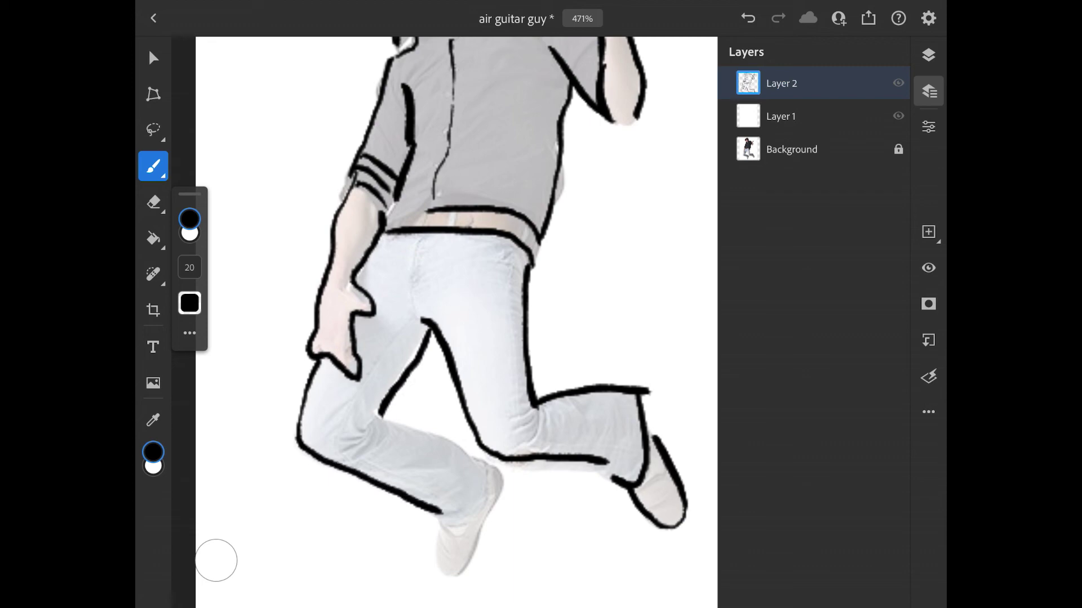
mouse_move(377, 418)
left_mouse_down()
mouse_move(482, 457)
mouse_move(440, 512)
left_mouse_up()
mouse_move(486, 461)
left_mouse_down()
mouse_move(505, 486)
mouse_move(436, 575)
left_mouse_up()
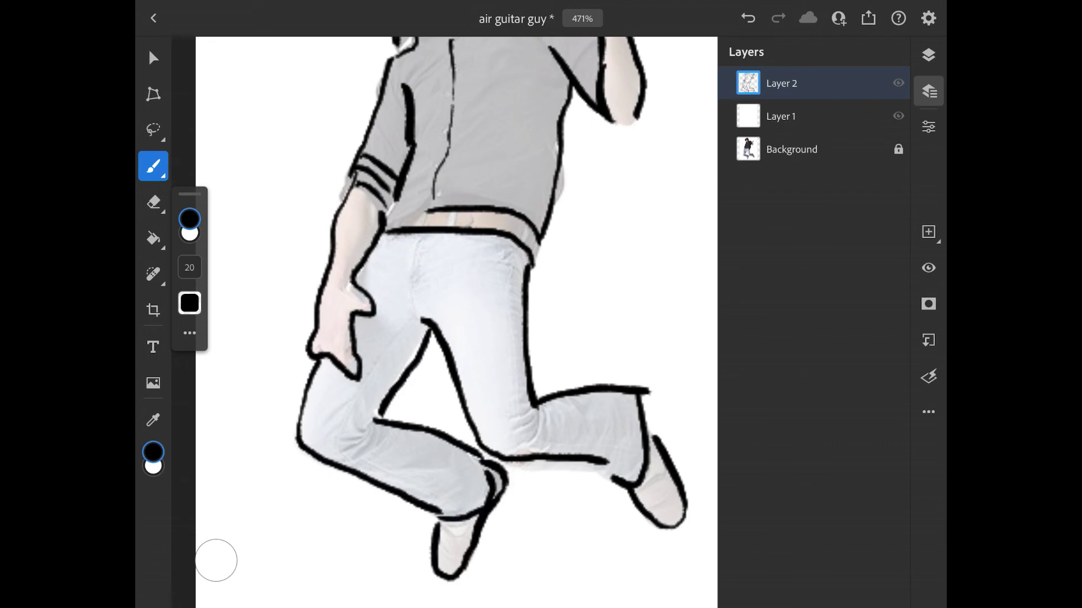
scroll(457, 321, "down", 3)
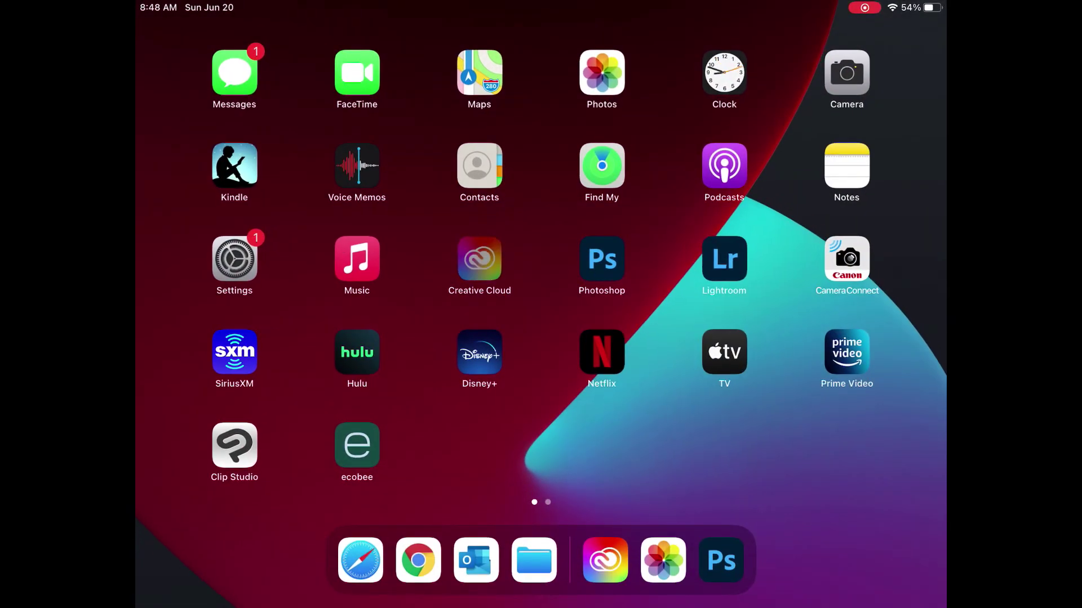
Step: Launch Creative Cloud and show the recent files under Your work
left_click(479, 258)
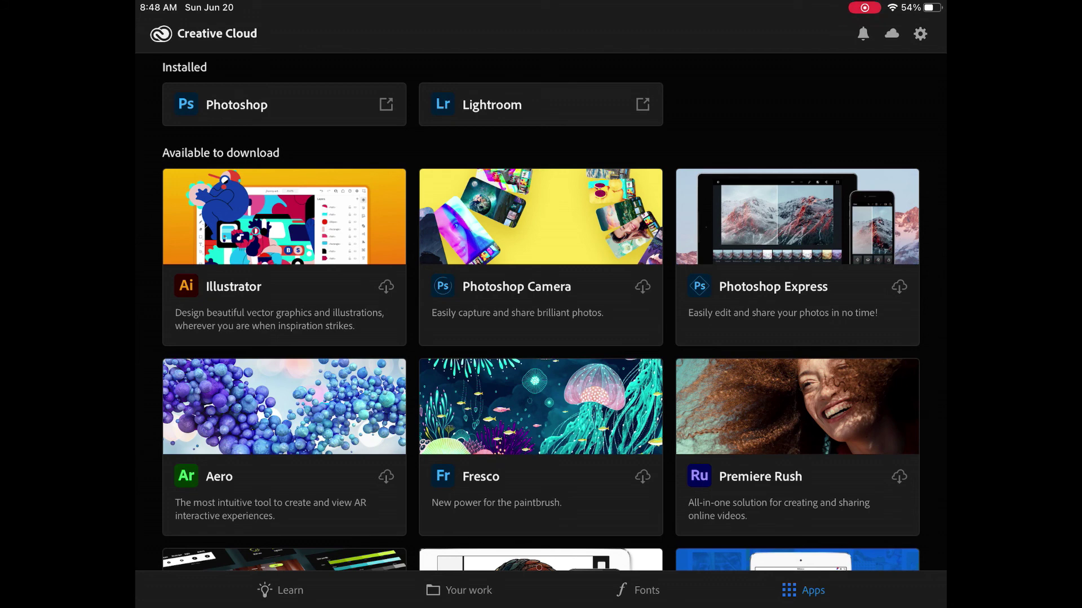
left_click(459, 590)
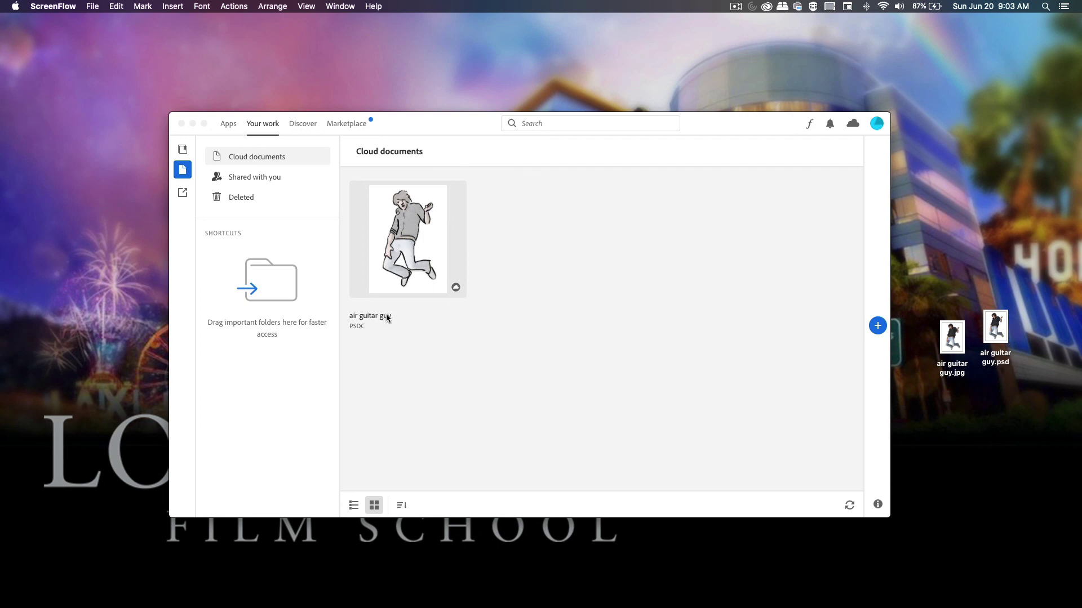
Step: Open the air guitar guy cloud document from its context menu
right_click(416, 248)
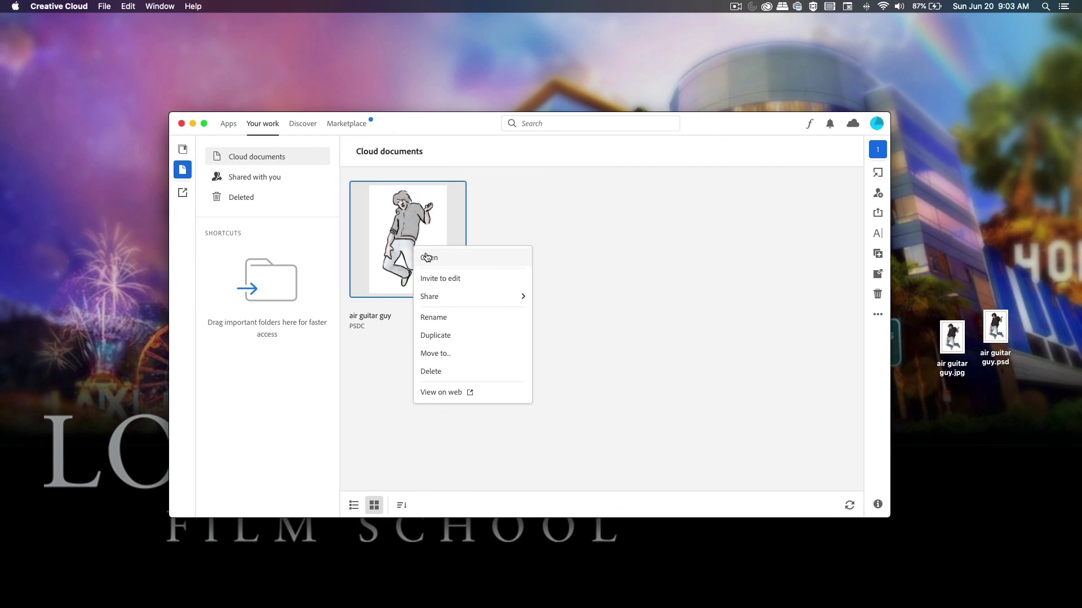
left_click(430, 258)
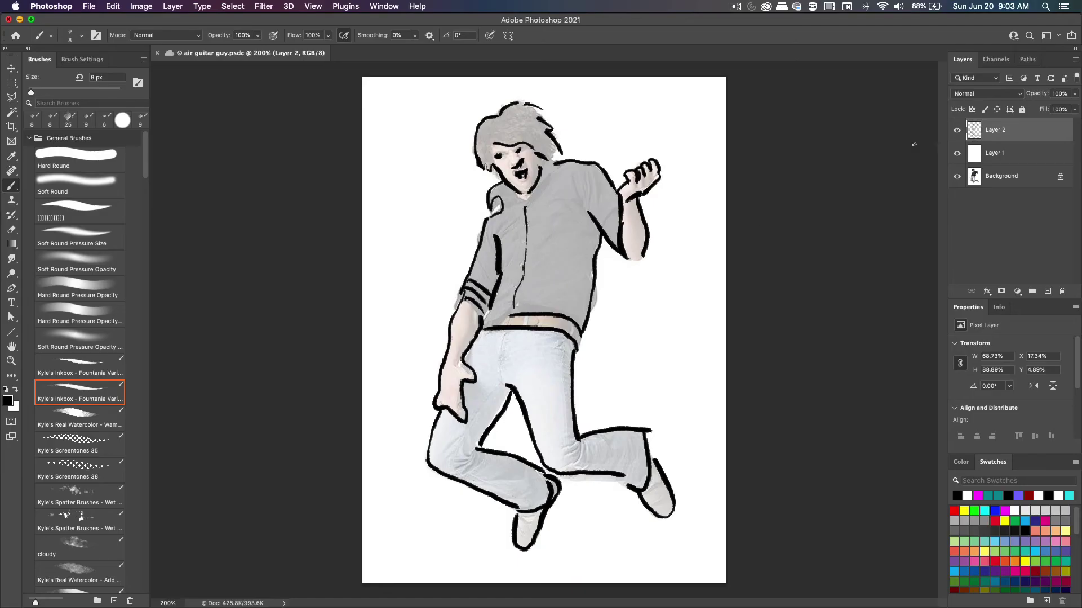
left_click(955, 152)
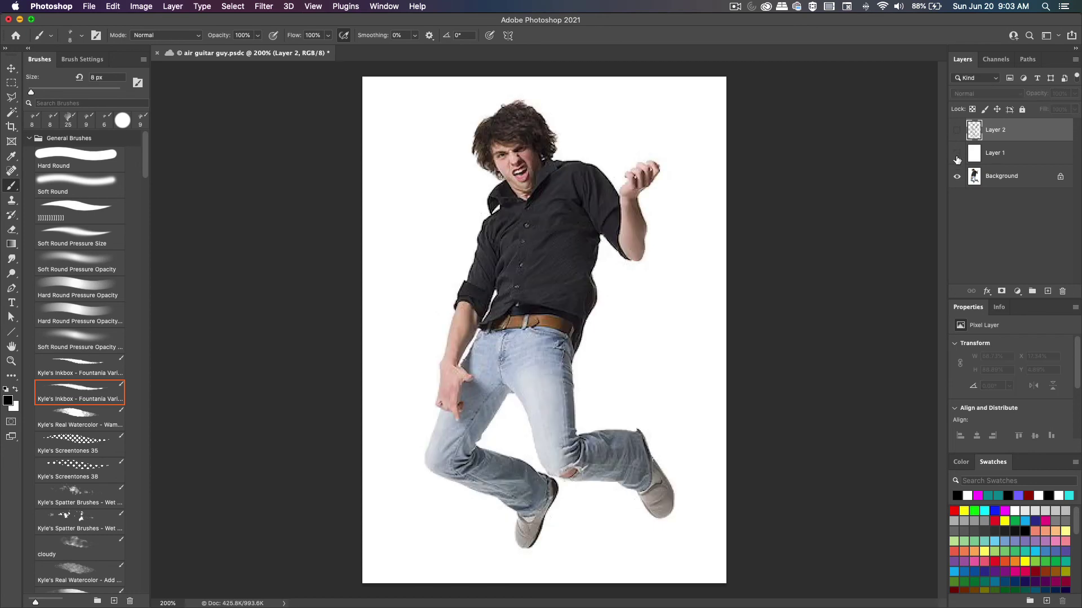